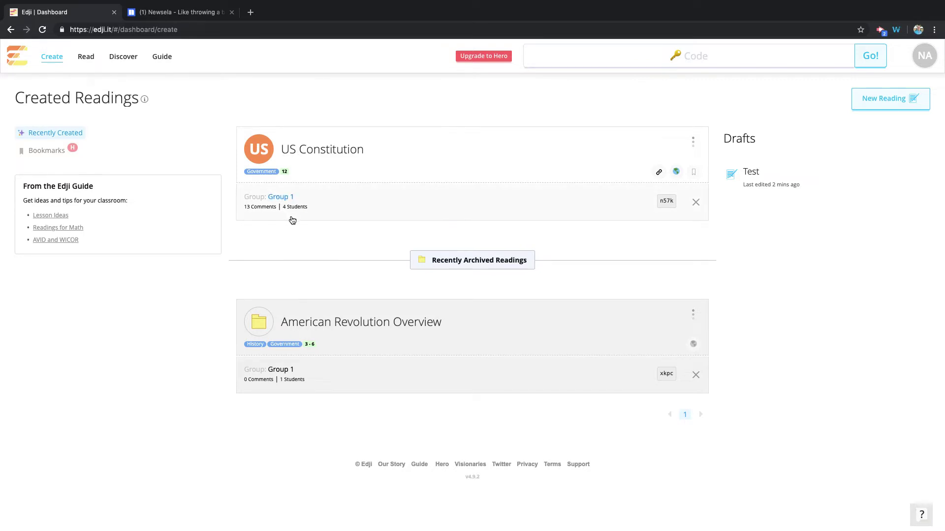
Step: Create a new reading and title it "Coriolis Effect"
{"action": "left_click", "coordinate": [890, 106]}
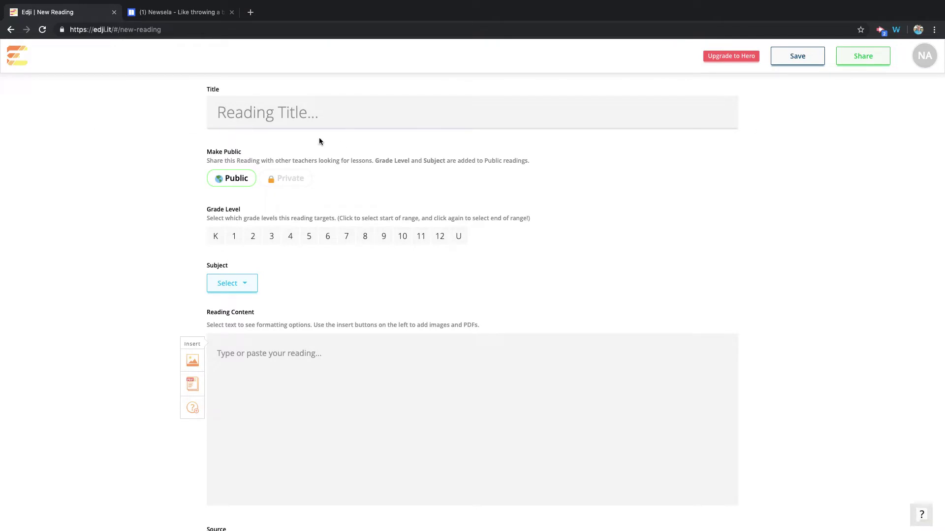
{"action": "left_click", "coordinate": [302, 115]}
{"action": "type", "text": "Coriol"}
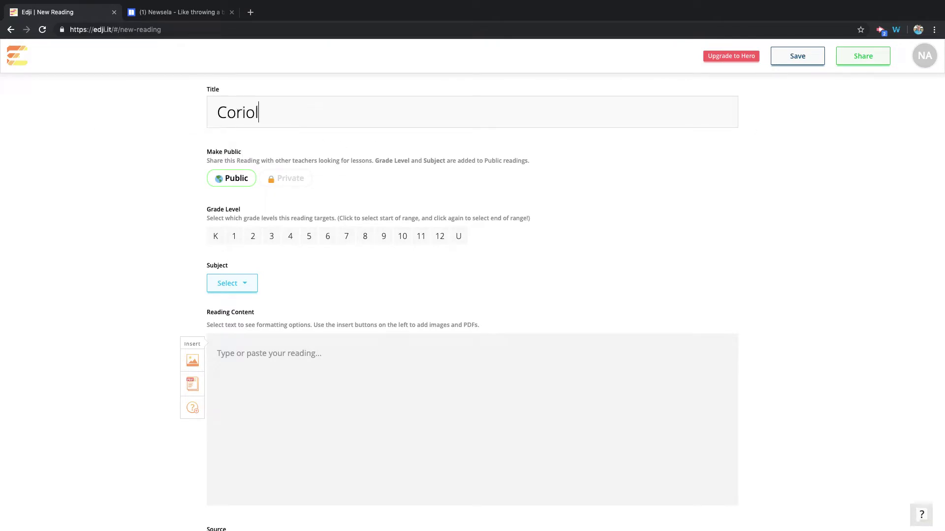
{"action": "type", "text": "is Effect"}
Step: Set the reading's grade level range to 9 through 12
{"action": "left_click", "coordinate": [421, 236]}
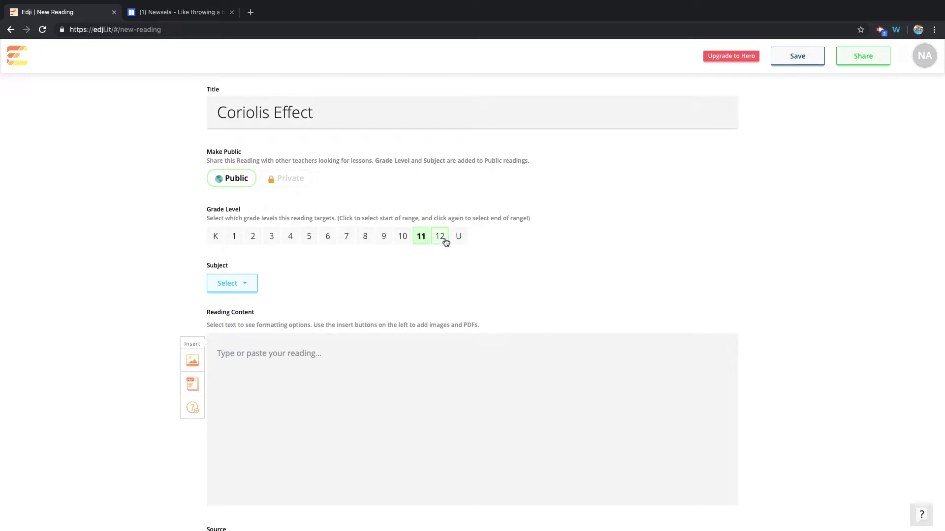
{"action": "left_click", "coordinate": [439, 237]}
{"action": "left_click", "coordinate": [439, 237]}
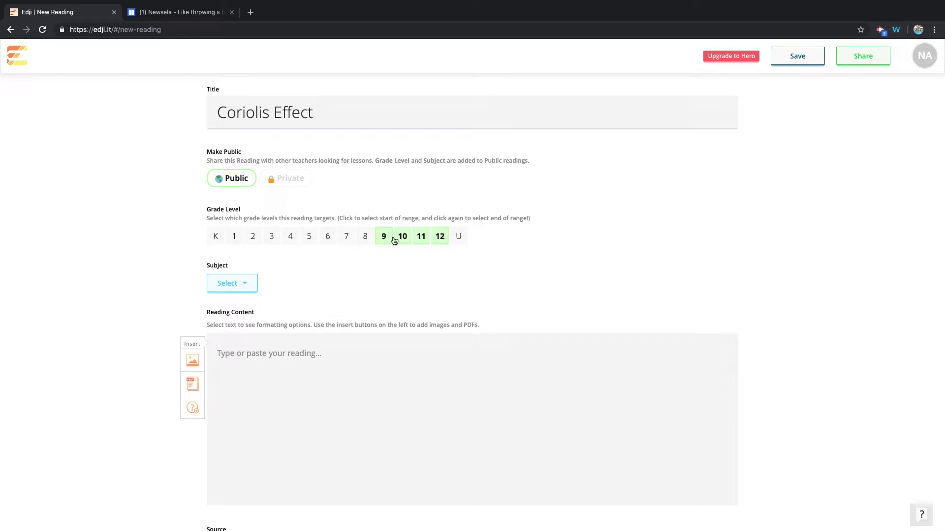
Step: Assign the subjects Science and Mathematics to the reading
{"action": "left_click", "coordinate": [230, 284]}
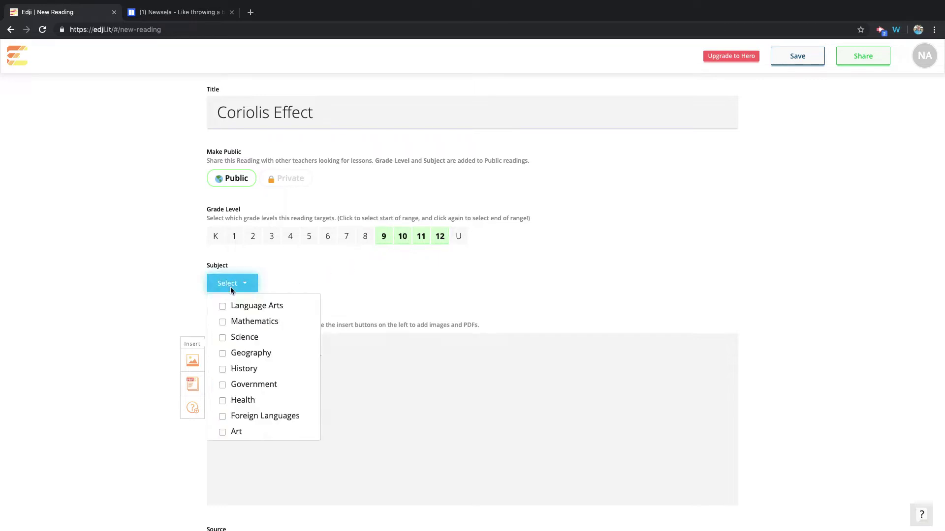
{"action": "left_click", "coordinate": [244, 337]}
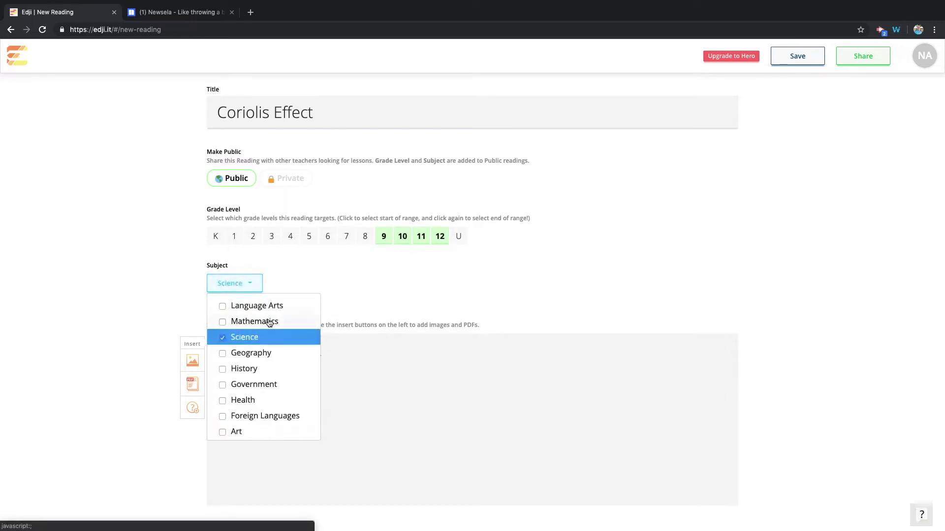
{"action": "left_click", "coordinate": [278, 323]}
{"action": "left_click", "coordinate": [416, 304]}
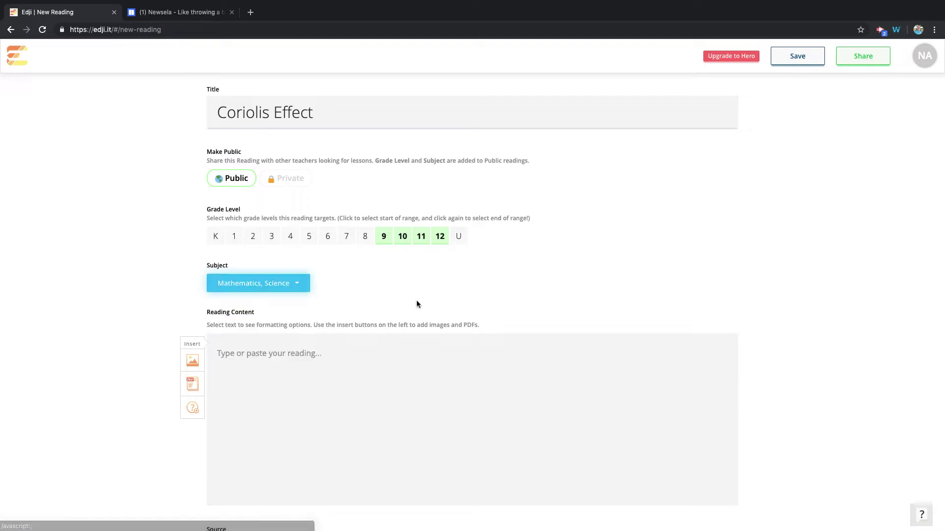
Step: Paste the copied Newsela article text about the Coriolis effect into the reading content
{"action": "left_click", "coordinate": [312, 388]}
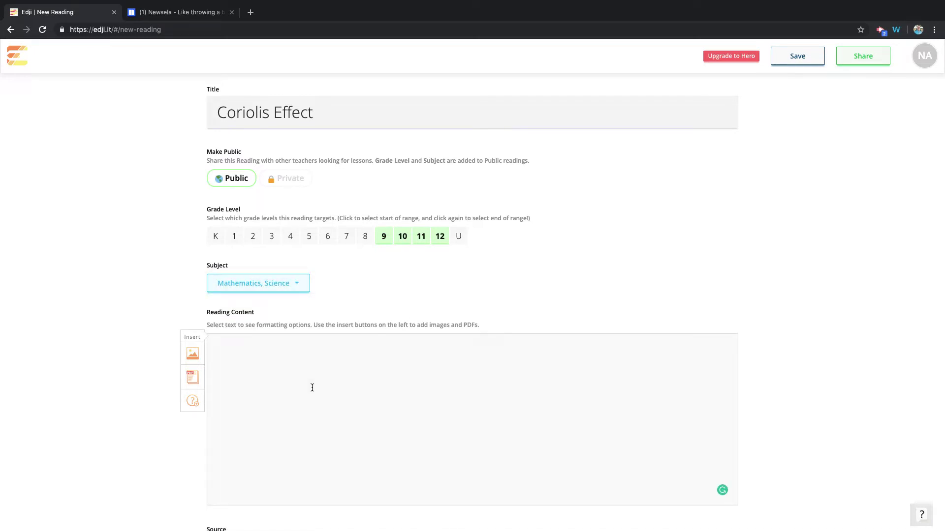
{"action": "left_click", "coordinate": [187, 16]}
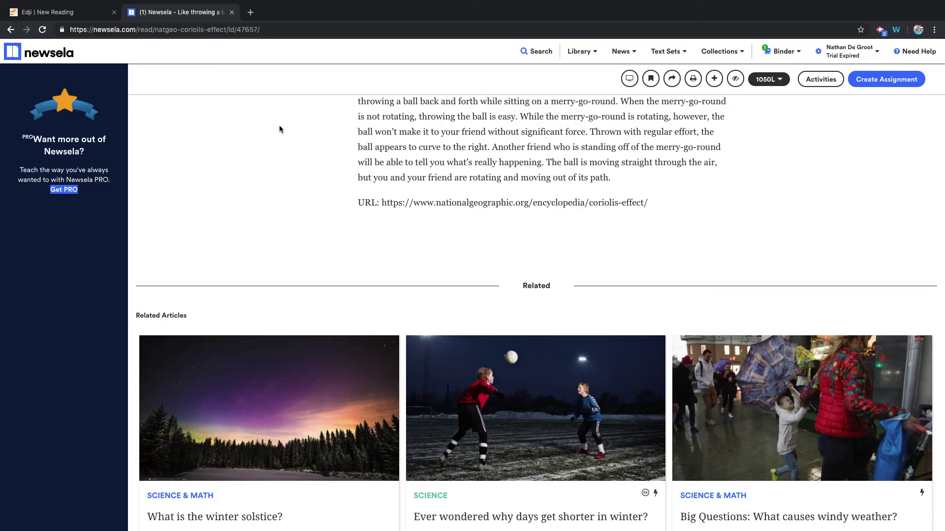
{"action": "scroll", "coordinate": [318, 187], "scroll_direction": "up", "scroll_amount": 20}
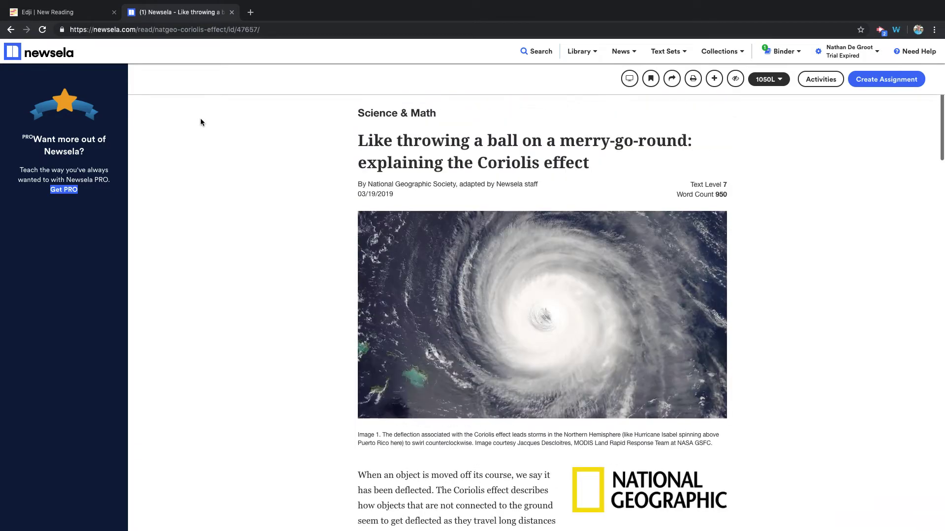
{"action": "left_click", "coordinate": [62, 13]}
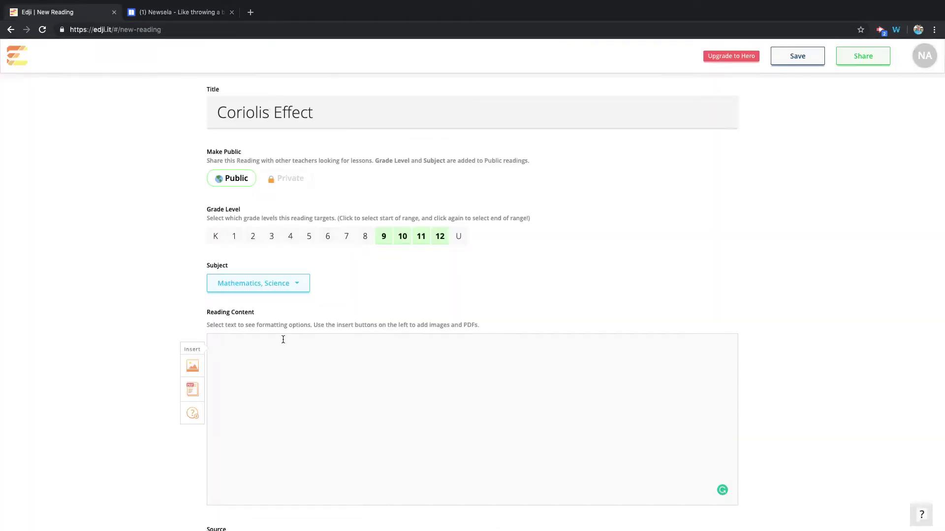
{"action": "left_click", "coordinate": [305, 362]}
{"action": "key", "text": "ctrl+v"}
{"action": "left_click", "coordinate": [207, 15]}
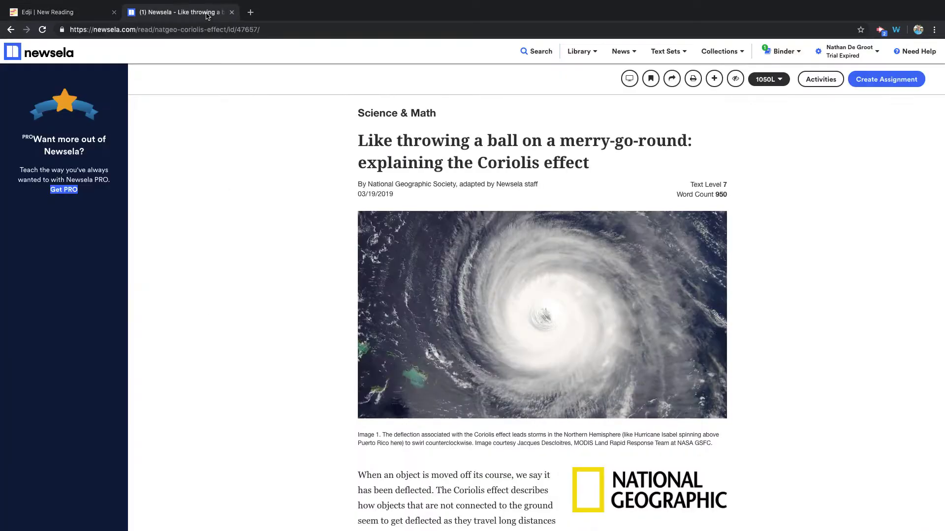
{"action": "left_click", "coordinate": [49, 11]}
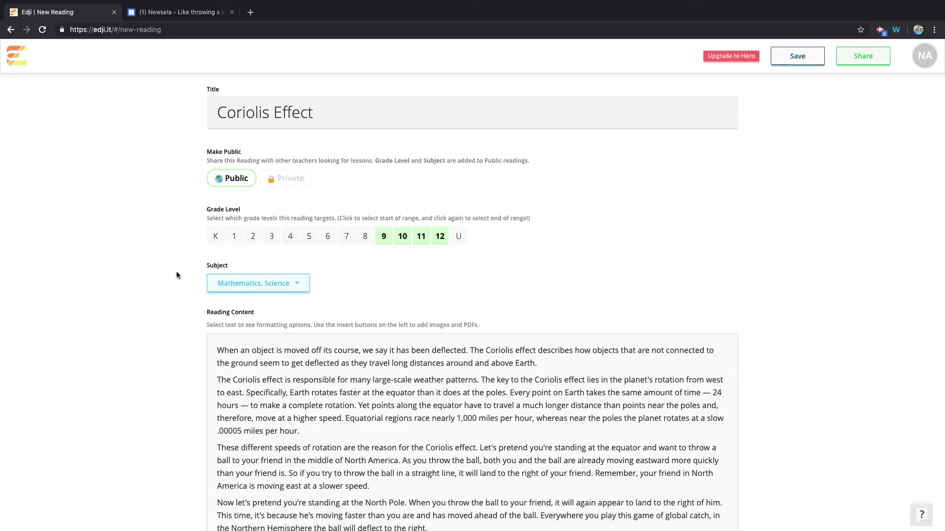
{"action": "left_click", "coordinate": [278, 445]}
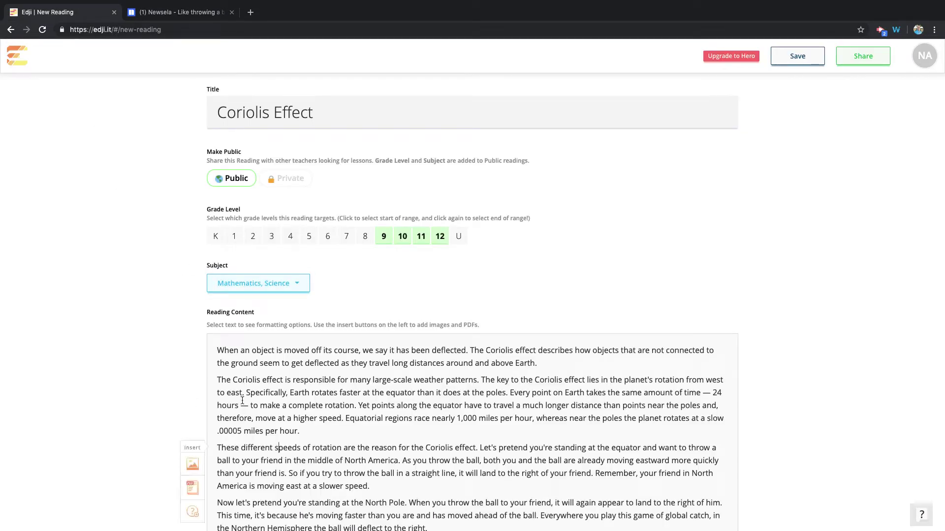
{"action": "left_click", "coordinate": [192, 468]}
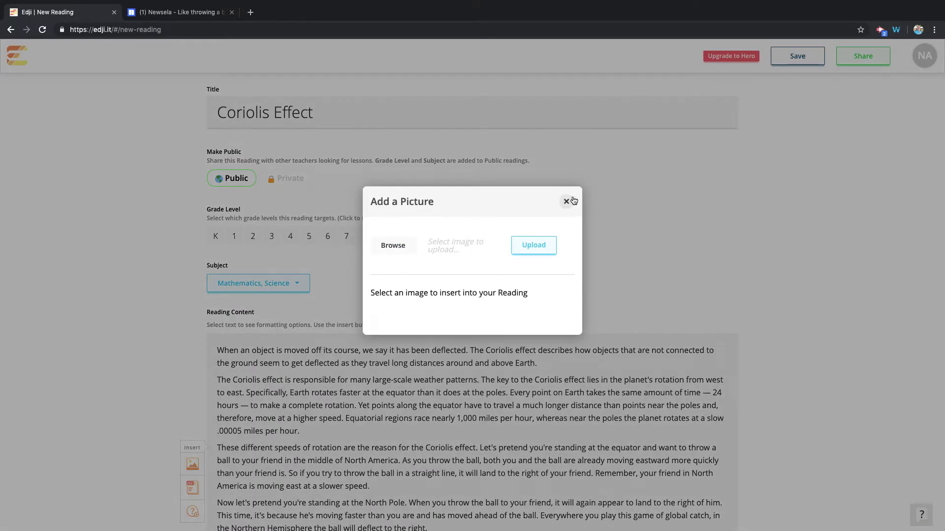
{"action": "left_click", "coordinate": [571, 198]}
Step: Switch to the Newsela article and copy the National Geographic URL given at its end
{"action": "left_click", "coordinate": [174, 13]}
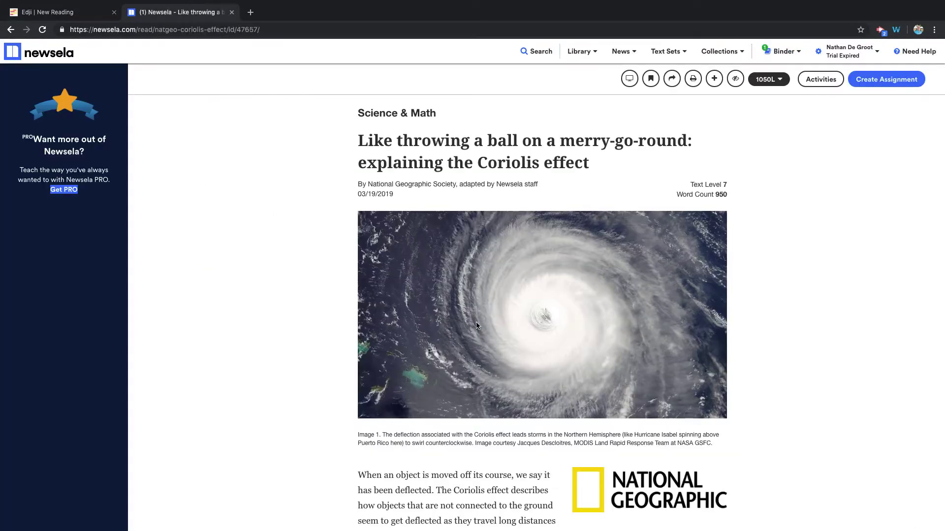
{"action": "scroll", "coordinate": [476, 325], "scroll_direction": "down", "scroll_amount": 20}
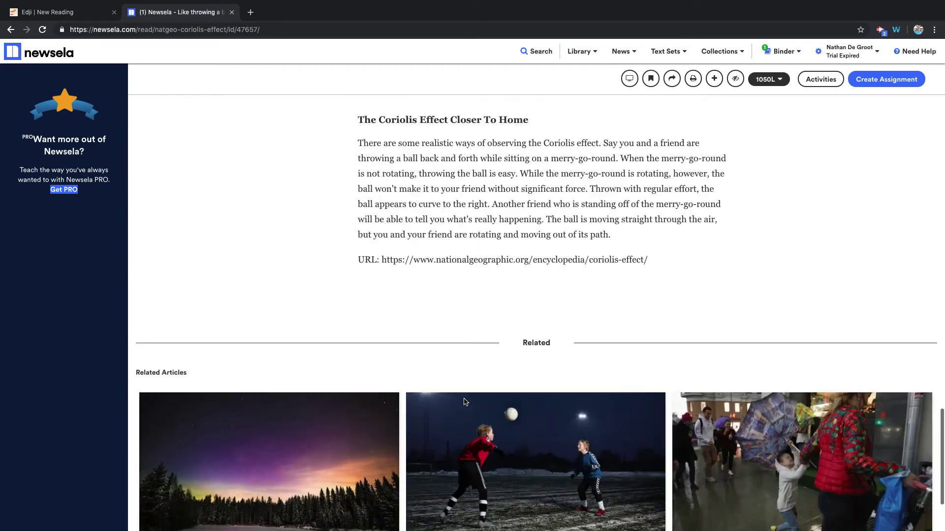
{"action": "scroll", "coordinate": [465, 401], "scroll_direction": "up", "scroll_amount": 2}
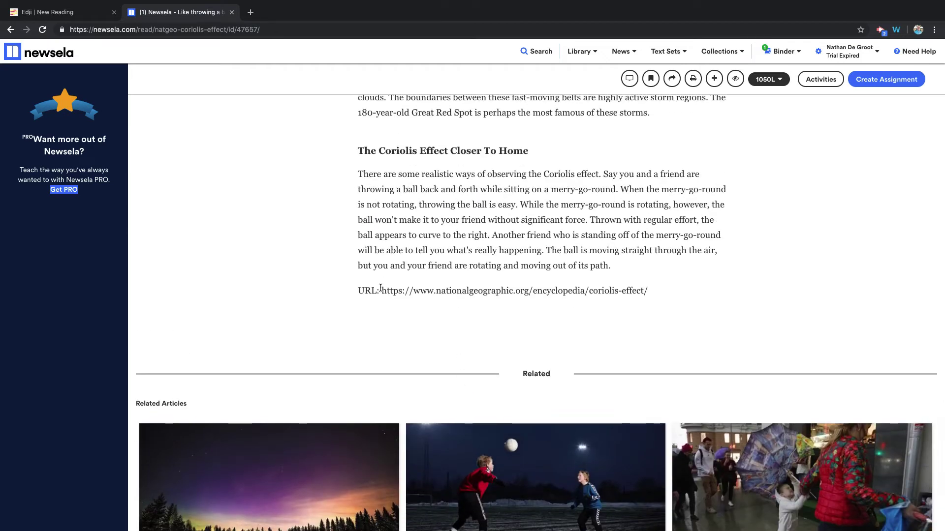
{"action": "left_click_drag", "start_coordinate": [381, 290], "coordinate": [649, 298]}
{"action": "key", "text": "super+c"}
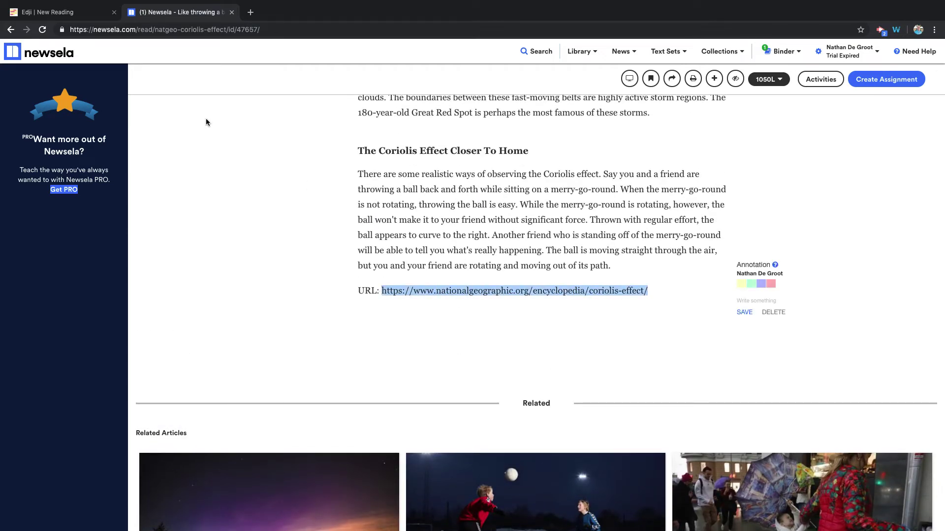
Step: Return to the Edji reading and paste the copied National Geographic URL as its source
{"action": "left_click", "coordinate": [71, 11]}
{"action": "scroll", "coordinate": [385, 387], "scroll_direction": "down", "scroll_amount": 1}
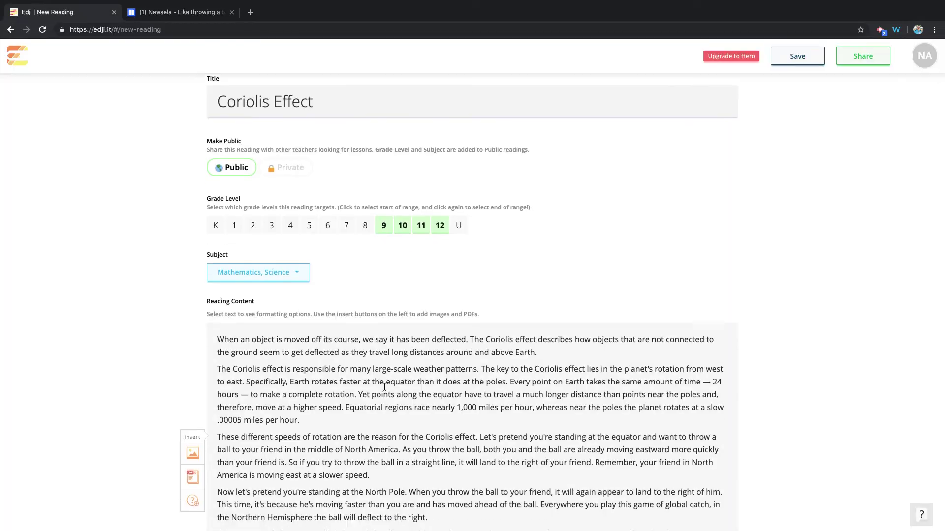
{"action": "scroll", "coordinate": [384, 387], "scroll_direction": "down", "scroll_amount": 20}
{"action": "left_click", "coordinate": [251, 430]}
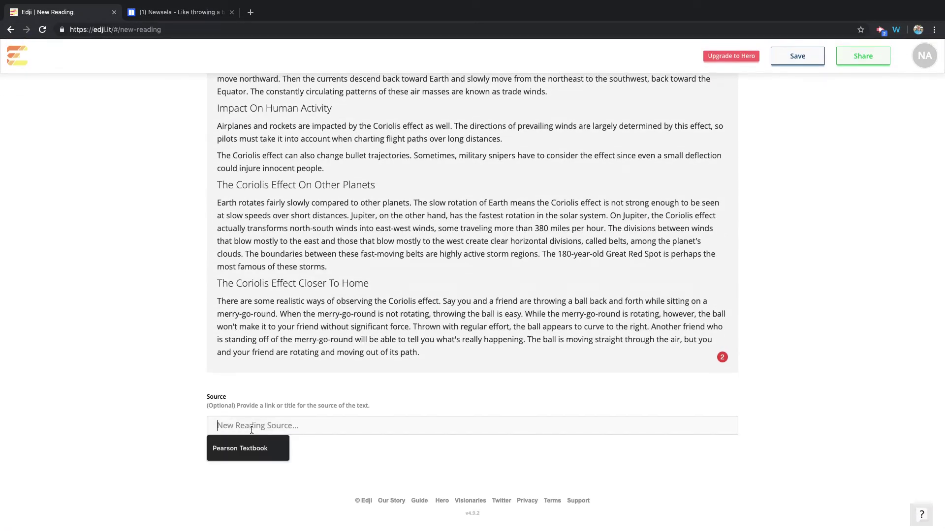
{"action": "key", "text": "super+v"}
{"action": "left_click", "coordinate": [133, 368]}
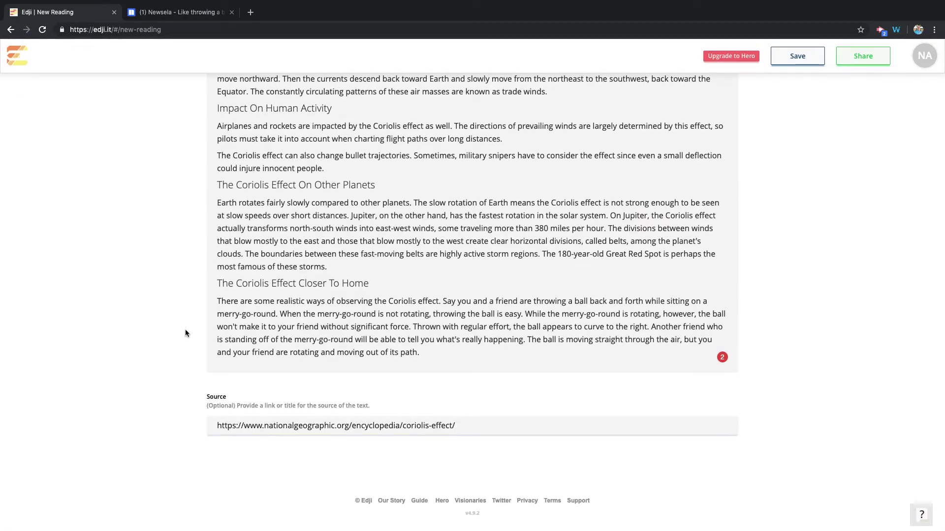
Step: Insert a question after the third paragraph of the reading content with the text "Rephrase the previous paragraph."
{"action": "scroll", "coordinate": [309, 206], "scroll_direction": "up", "scroll_amount": 10}
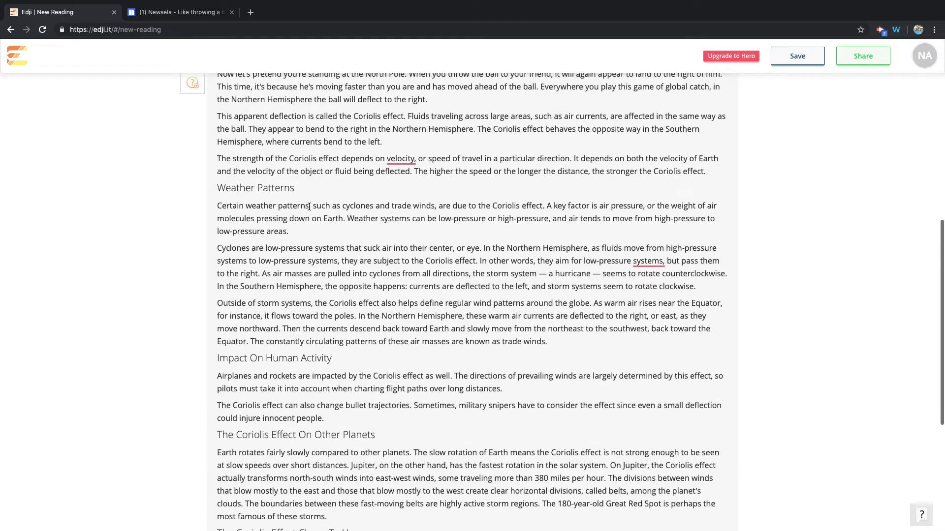
{"action": "scroll", "coordinate": [308, 207], "scroll_direction": "up", "scroll_amount": 3}
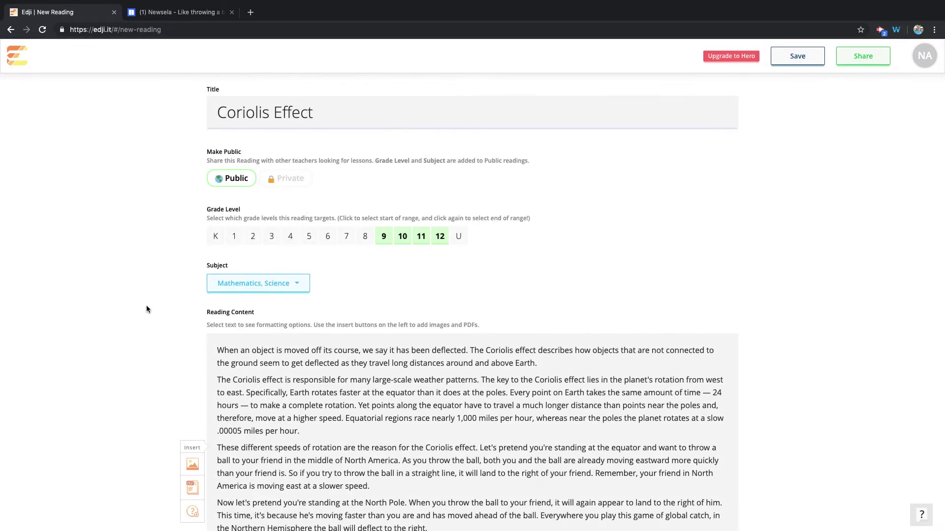
{"action": "scroll", "coordinate": [366, 465], "scroll_direction": "down", "scroll_amount": 2}
{"action": "scroll", "coordinate": [366, 465], "scroll_direction": "down", "scroll_amount": 1}
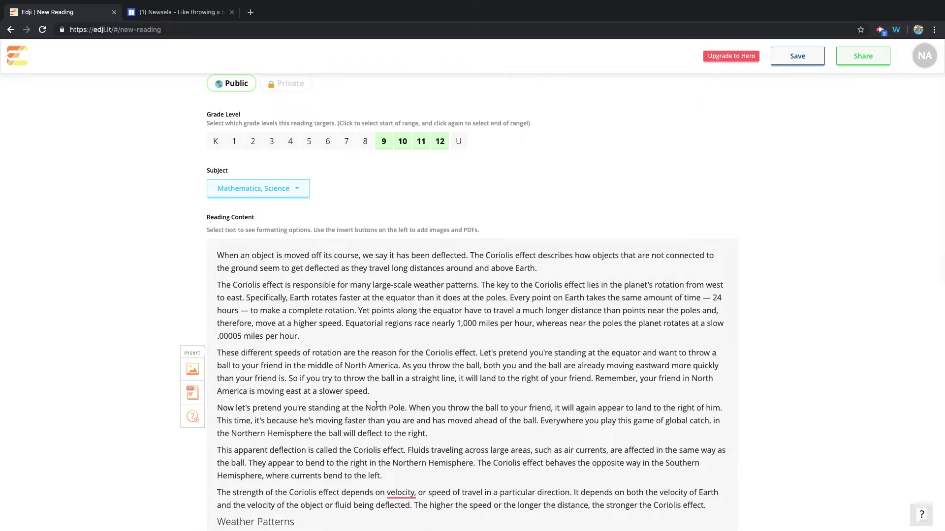
{"action": "left_click", "coordinate": [402, 388]}
{"action": "key", "text": "Return"}
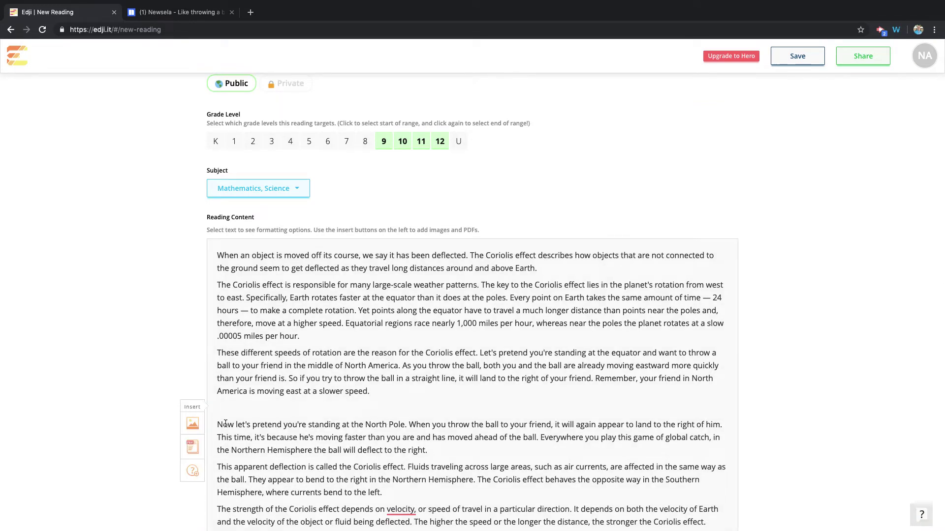
{"action": "left_click", "coordinate": [192, 471]}
{"action": "scroll", "coordinate": [302, 468], "scroll_direction": "down", "scroll_amount": 2}
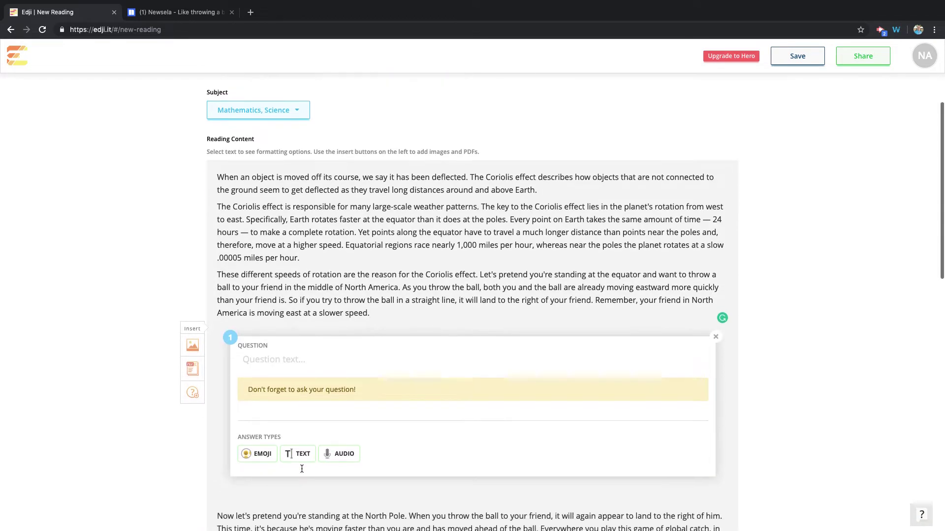
{"action": "left_click", "coordinate": [270, 363]}
{"action": "type", "text": "Reph"}
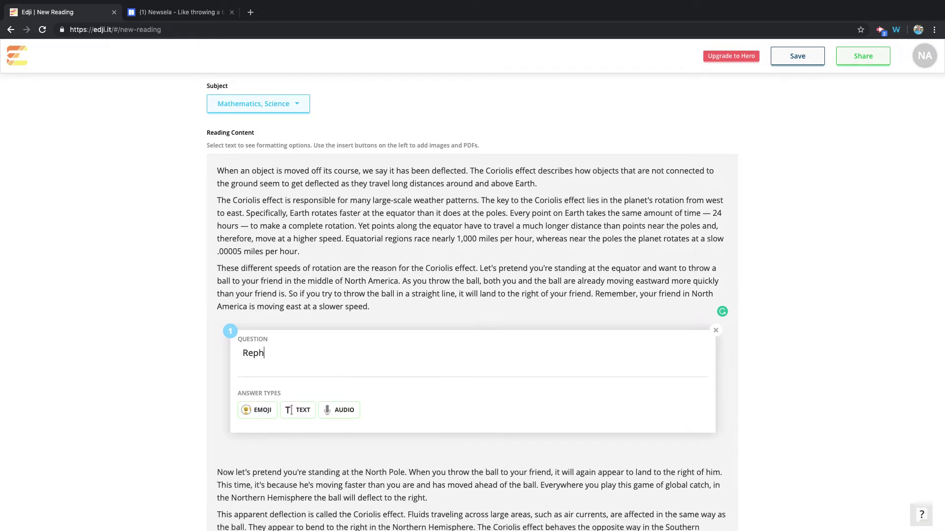
{"action": "type", "text": "rase the previous paragraph."}
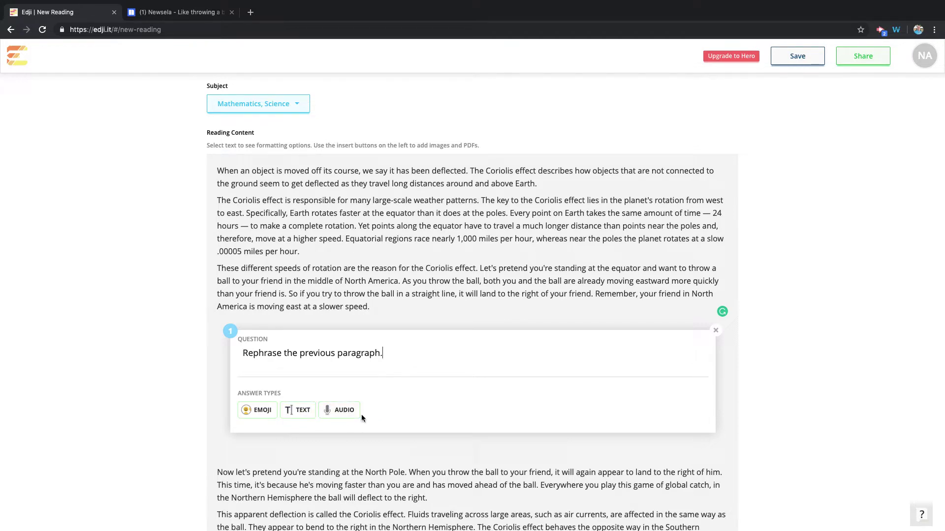
Step: Allow only text answers to the question by disabling emoji and audio, and save the reading draft
{"action": "left_click", "coordinate": [267, 415]}
{"action": "left_click", "coordinate": [347, 413]}
{"action": "scroll", "coordinate": [451, 442], "scroll_direction": "down", "scroll_amount": 15}
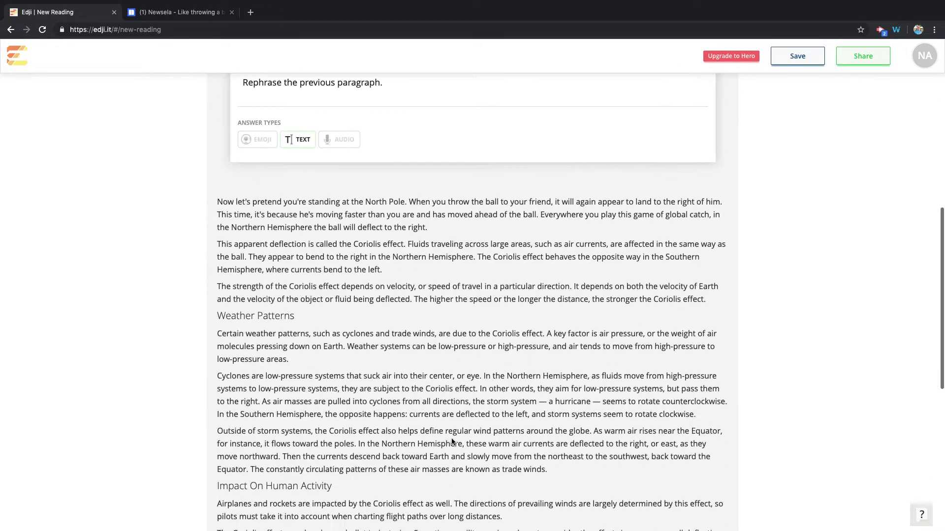
{"action": "scroll", "coordinate": [390, 331], "scroll_direction": "up", "scroll_amount": 4}
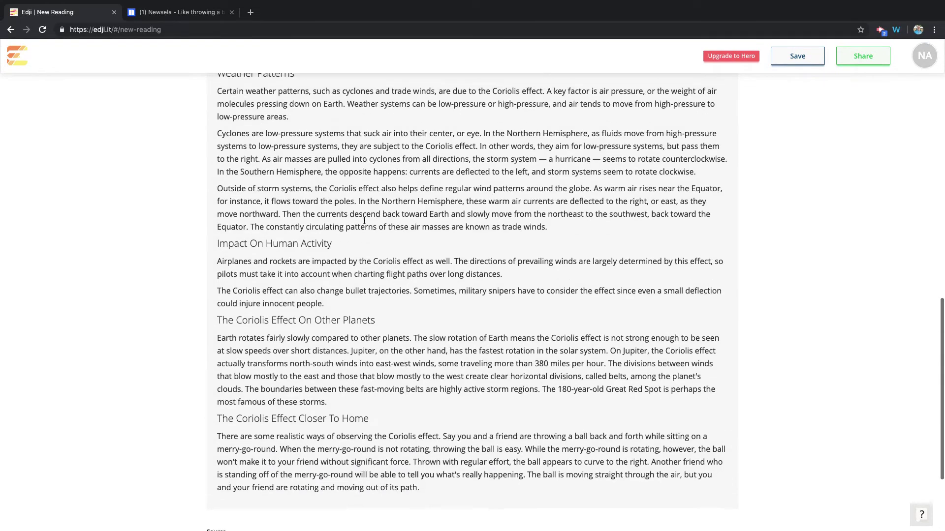
{"action": "scroll", "coordinate": [563, 276], "scroll_direction": "up", "scroll_amount": 15}
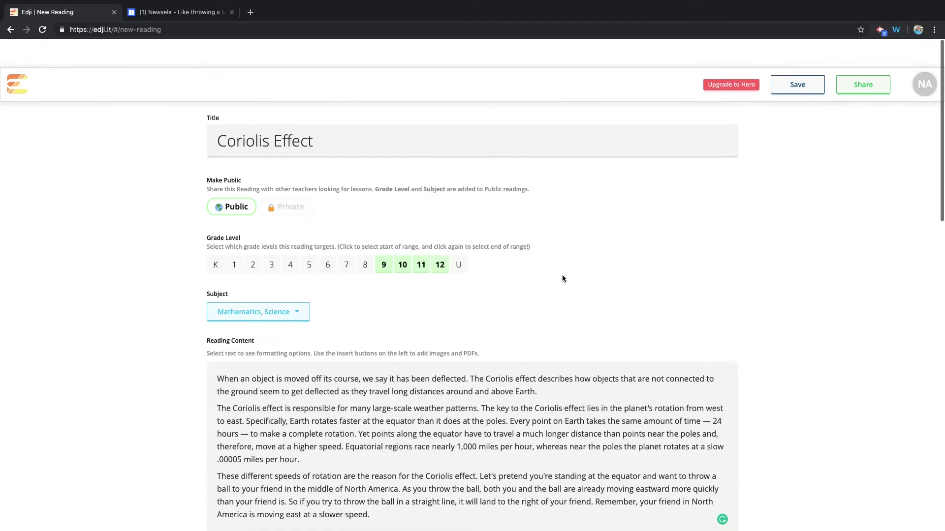
{"action": "scroll", "coordinate": [563, 276], "scroll_direction": "down", "scroll_amount": 1}
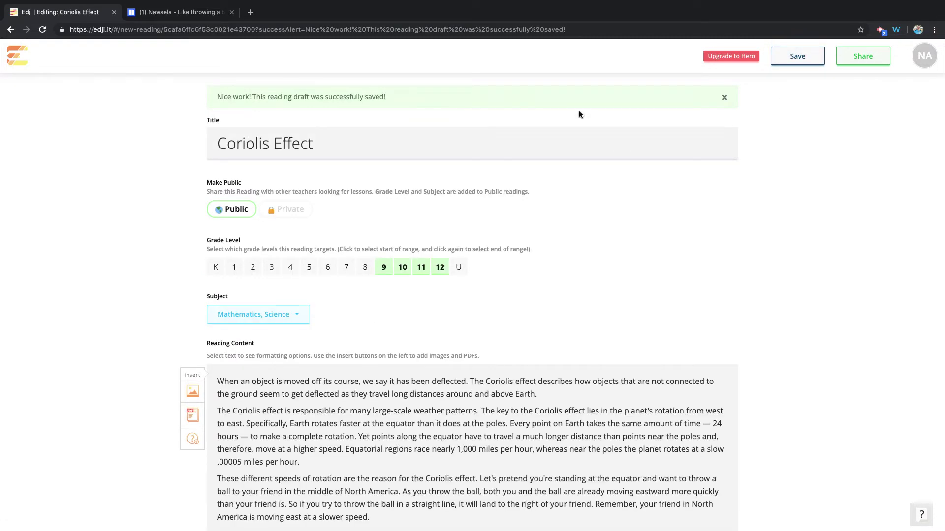
Step: Share the reading with a new group named "Algebra Class" with audio commenting disabled, and dismiss its group code
{"action": "left_click", "coordinate": [854, 56]}
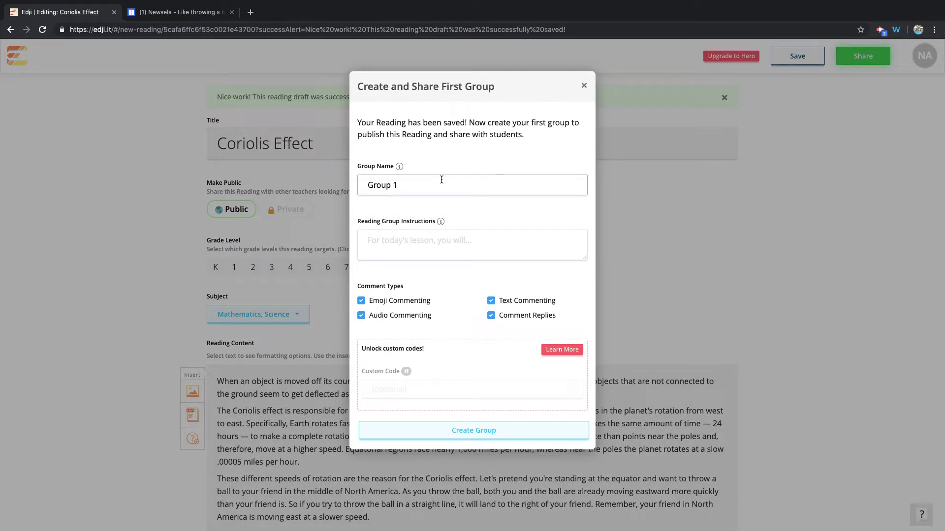
{"action": "triple_click", "coordinate": [419, 182]}
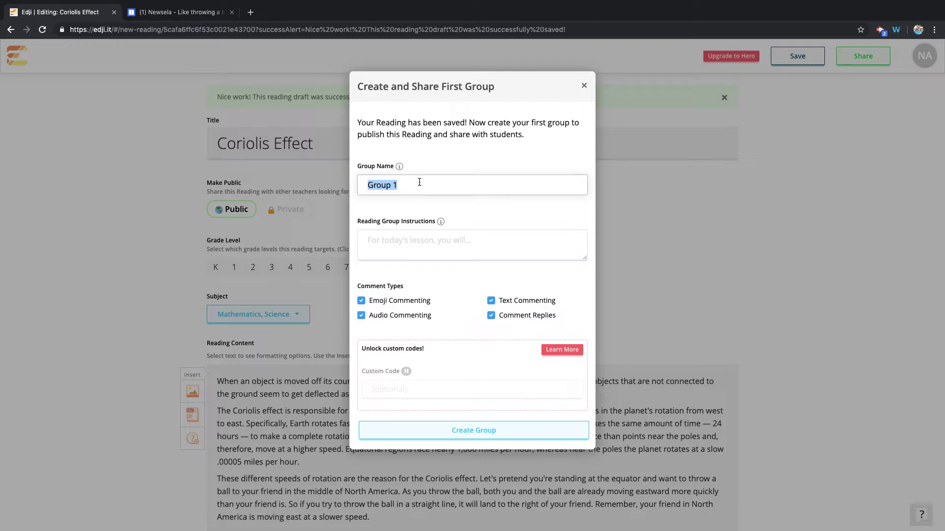
{"action": "type", "text": "Algebra Class"}
{"action": "left_click", "coordinate": [425, 249]}
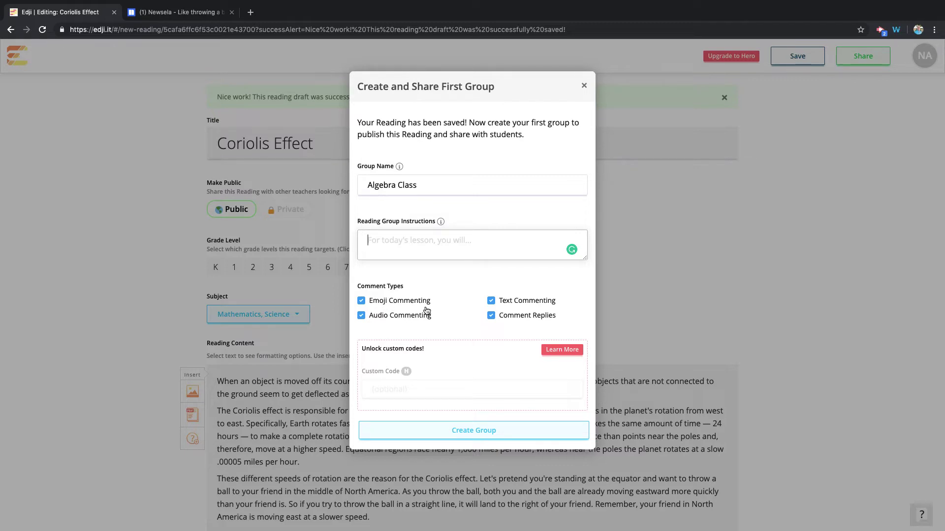
{"action": "left_click", "coordinate": [394, 318]}
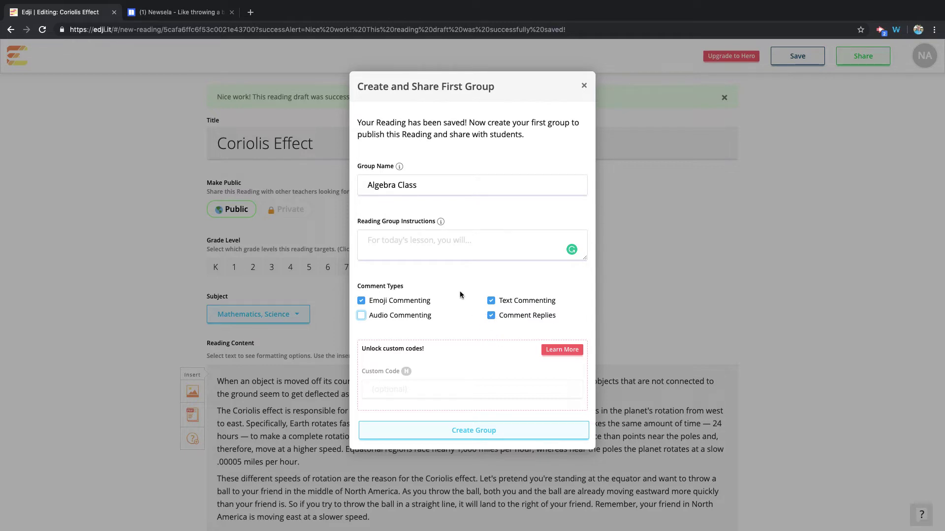
{"action": "left_click", "coordinate": [436, 240]}
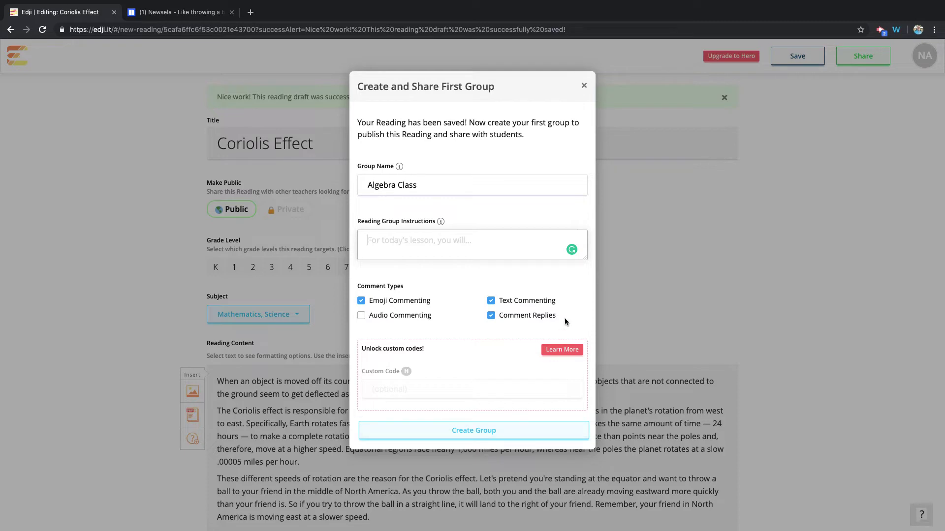
{"action": "left_click", "coordinate": [456, 438]}
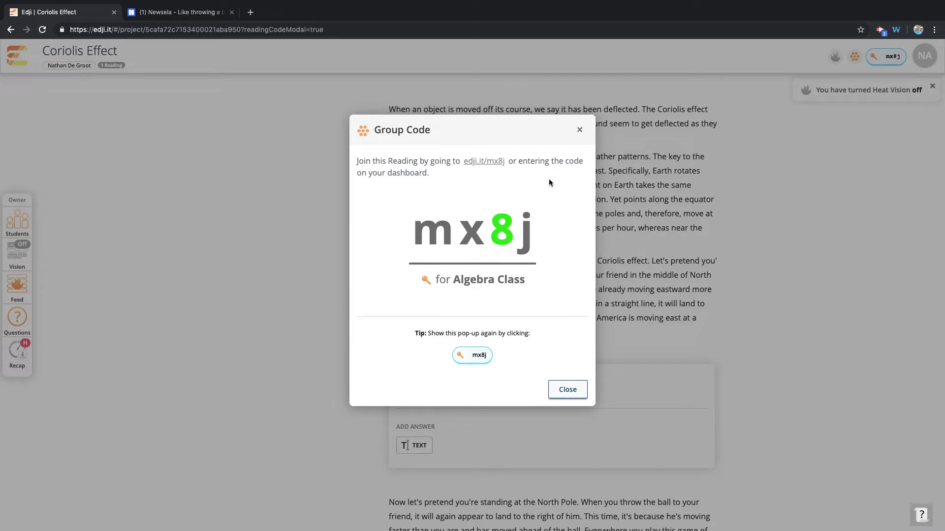
{"action": "left_click", "coordinate": [580, 130]}
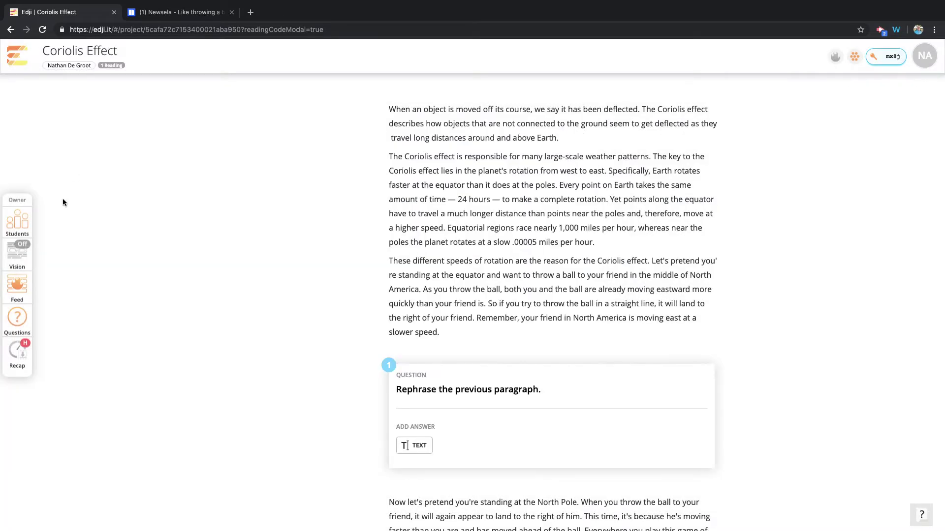
Step: Return to the dashboard, open the US Constitution reading for Group 1, and view the comments on the first highlighted passage
{"action": "left_click", "coordinate": [26, 59]}
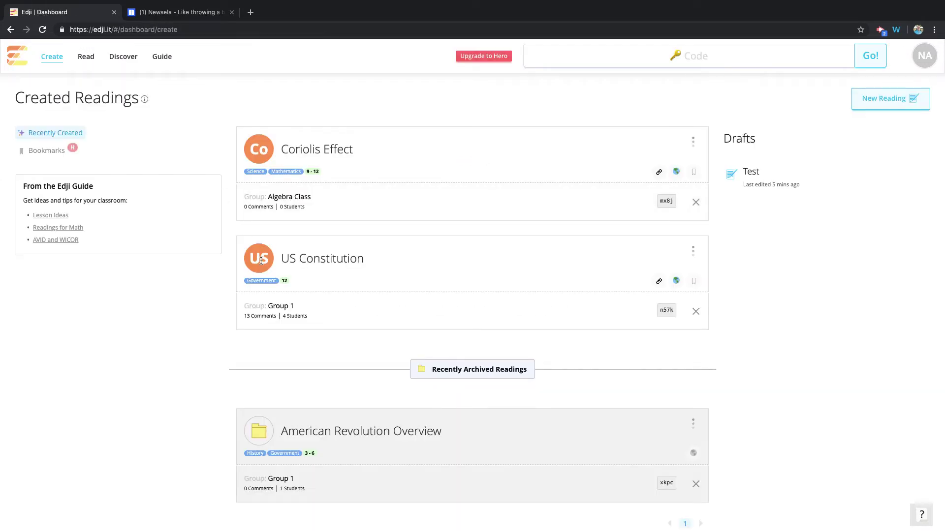
{"action": "left_click", "coordinate": [281, 308]}
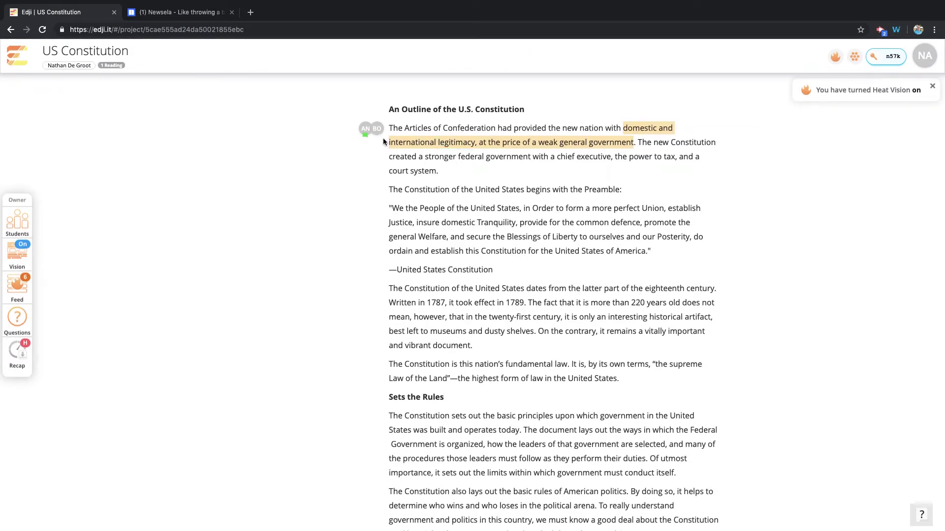
{"action": "mouse_move", "coordinate": [380, 132]}
{"action": "left_click", "coordinate": [377, 127]}
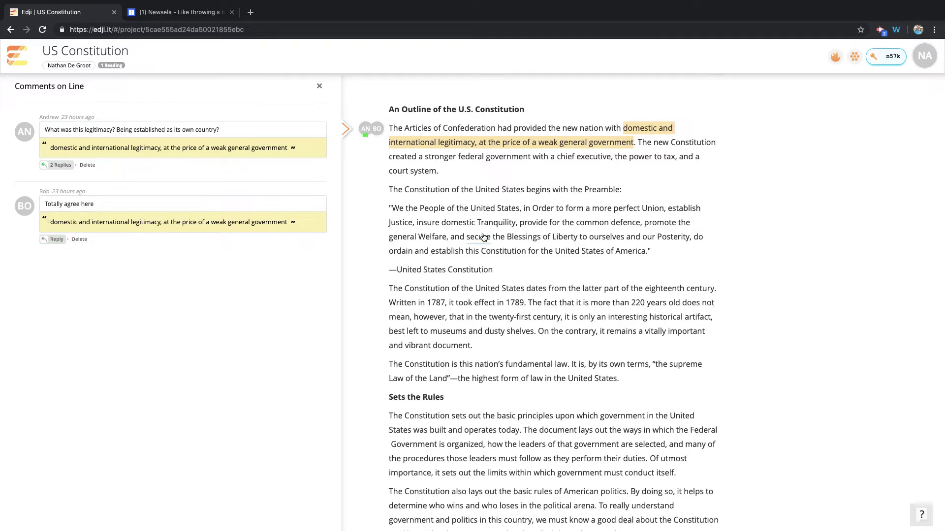
Step: View the comment on the highlighted sentence about the Preamble and the student answer to the first embedded question
{"action": "scroll", "coordinate": [635, 178], "scroll_direction": "down", "scroll_amount": 1}
{"action": "scroll", "coordinate": [635, 178], "scroll_direction": "down", "scroll_amount": 7}
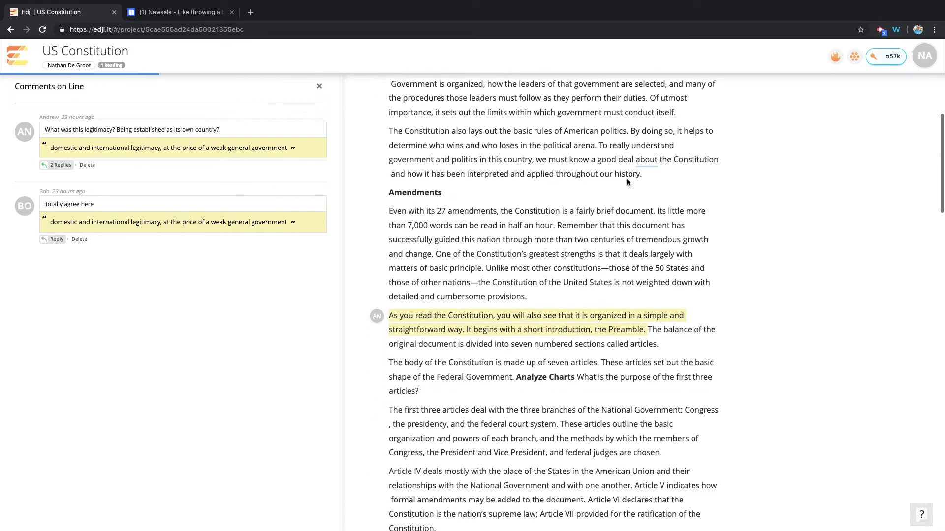
{"action": "double_click", "coordinate": [449, 322]}
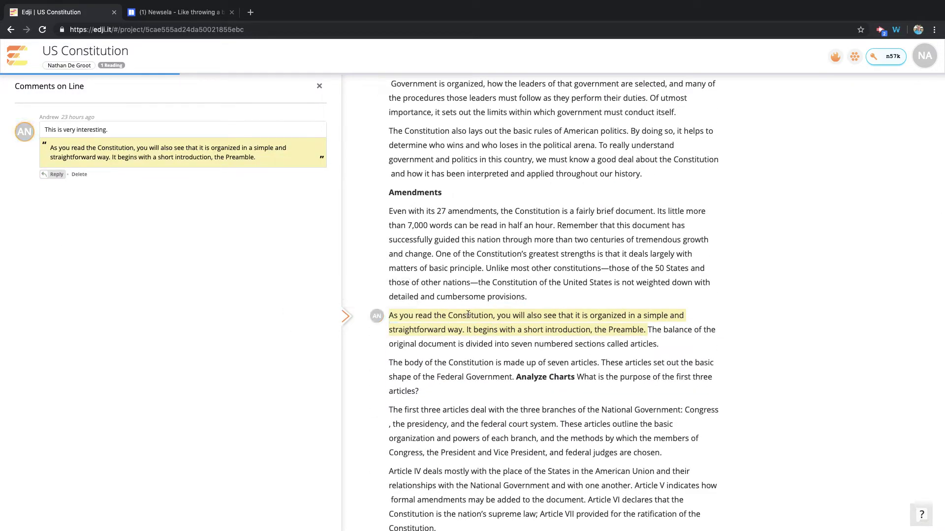
{"action": "scroll", "coordinate": [537, 369], "scroll_direction": "down", "scroll_amount": 7}
{"action": "scroll", "coordinate": [538, 369], "scroll_direction": "up", "scroll_amount": 3}
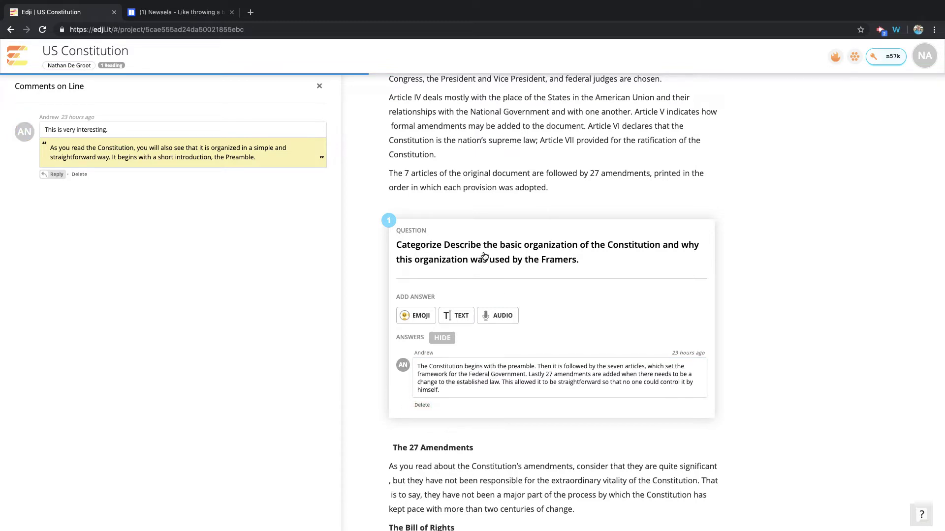
{"action": "scroll", "coordinate": [484, 252], "scroll_direction": "down", "scroll_amount": 5}
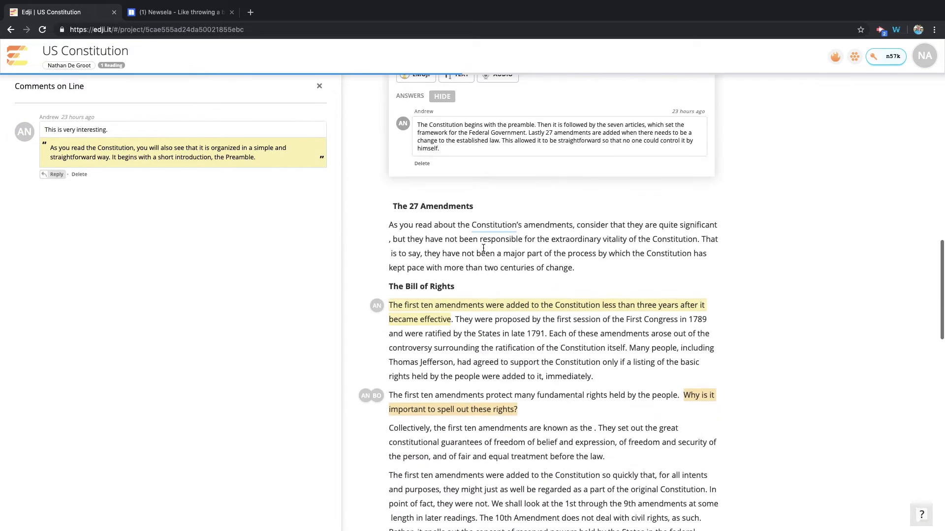
Step: Open the comments on "Why is it important to spell out these rights?" and play the audio comment
{"action": "double_click", "coordinate": [407, 410]}
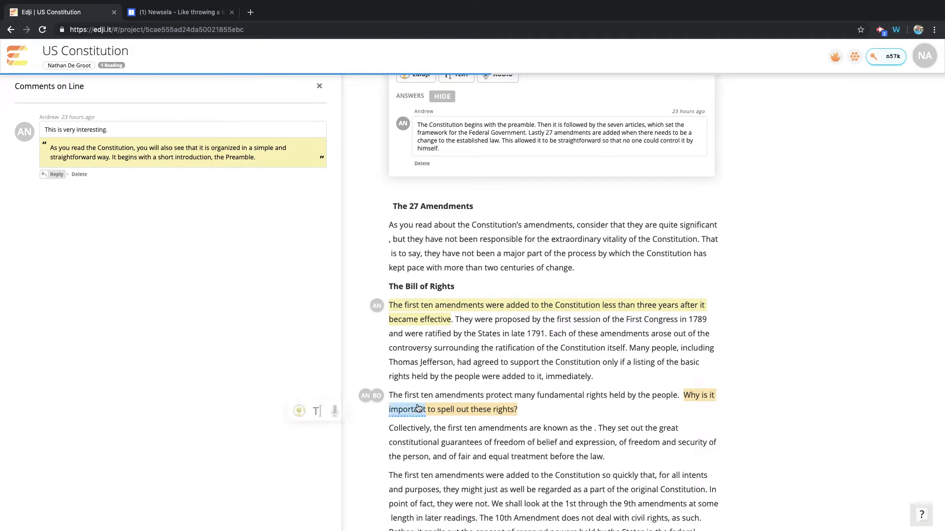
{"action": "left_click", "coordinate": [368, 398]}
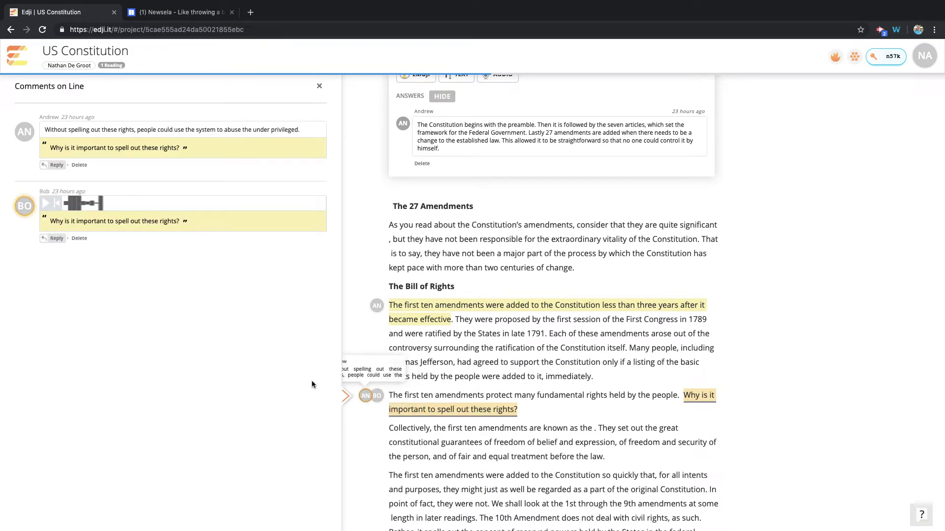
{"action": "left_click", "coordinate": [45, 204]}
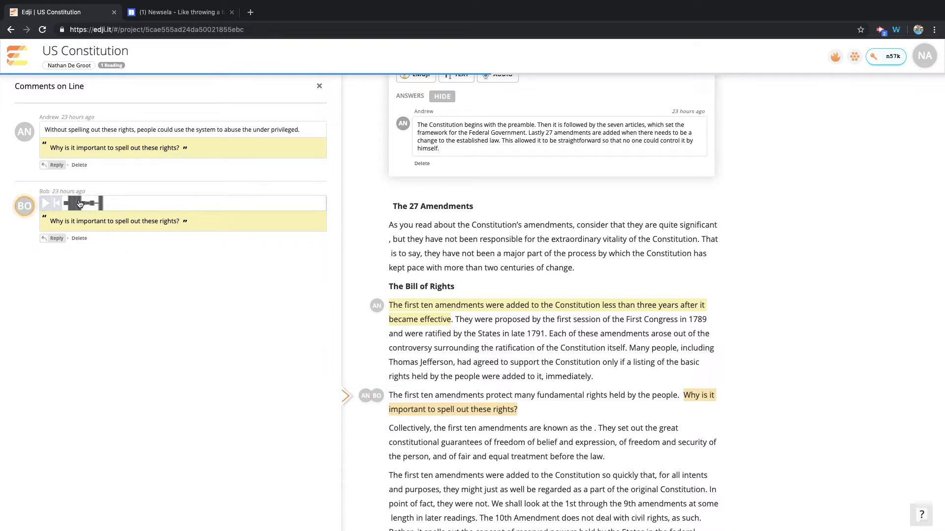
Step: Check the second embedded question at the end of the reading and close the line comments
{"action": "scroll", "coordinate": [567, 431], "scroll_direction": "down", "scroll_amount": 20}
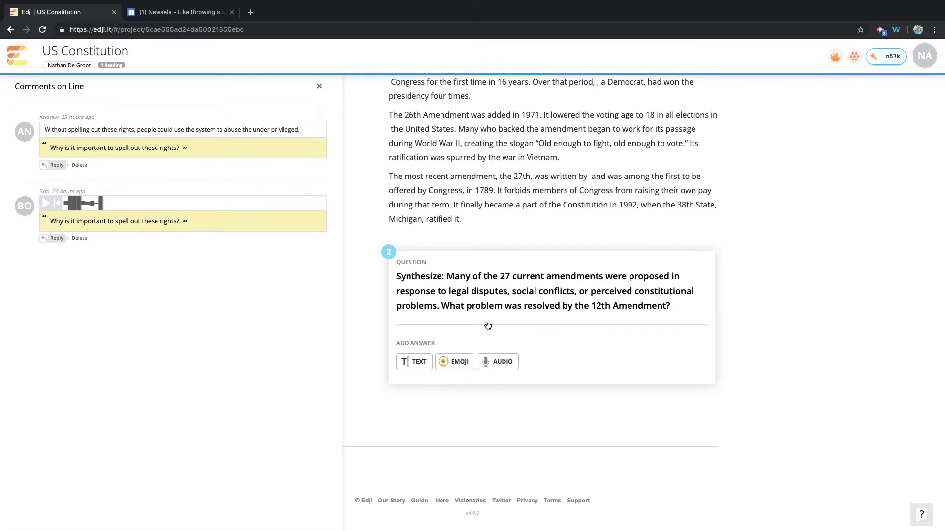
{"action": "scroll", "coordinate": [264, 320], "scroll_direction": "up", "scroll_amount": 20}
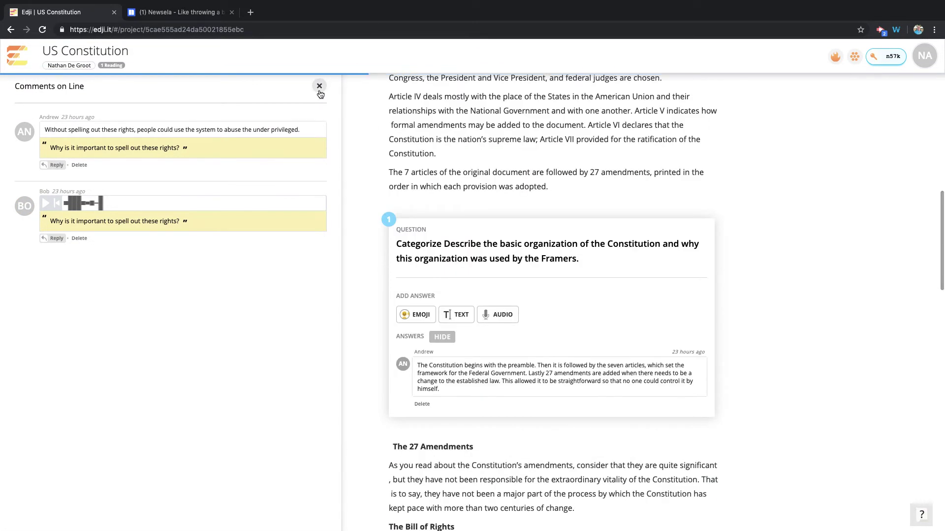
{"action": "left_click", "coordinate": [318, 92]}
Step: Review each student's answers, replies and comments in the reading's student list, and close the list
{"action": "scroll", "coordinate": [125, 229], "scroll_direction": "up", "scroll_amount": 12}
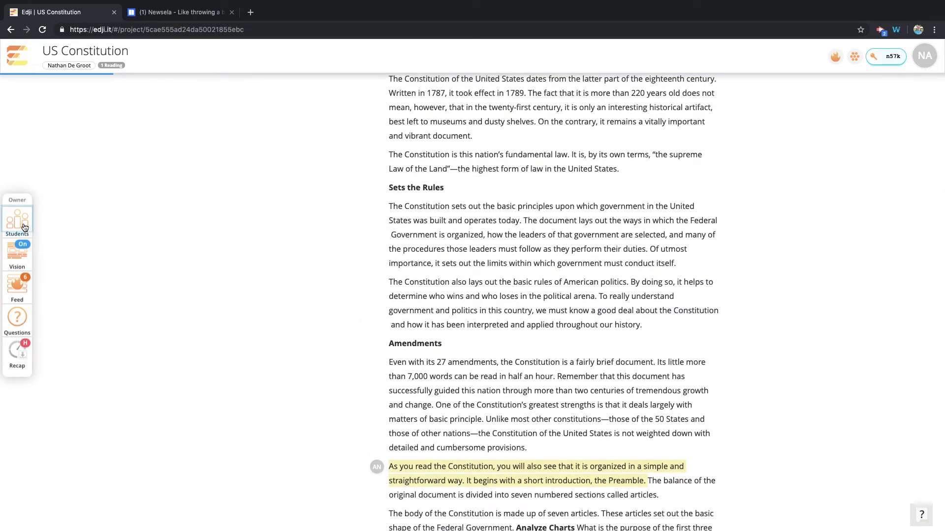
{"action": "left_click", "coordinate": [23, 224]}
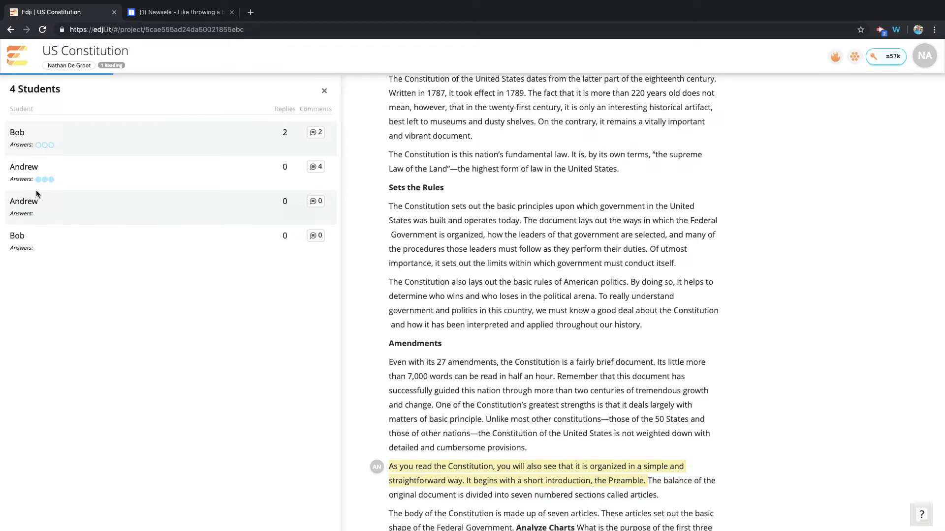
{"action": "scroll", "coordinate": [80, 180], "scroll_direction": "up", "scroll_amount": 2}
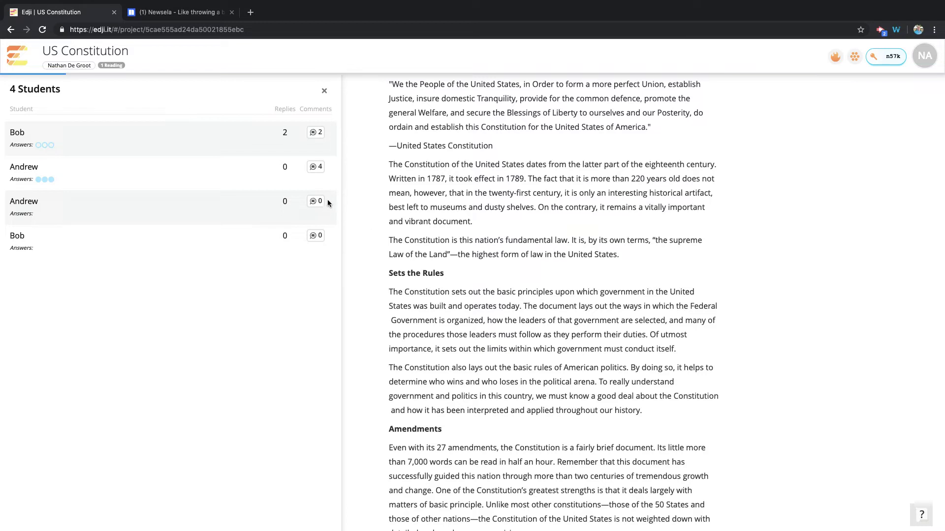
{"action": "left_click", "coordinate": [322, 168]}
{"action": "left_click", "coordinate": [324, 92]}
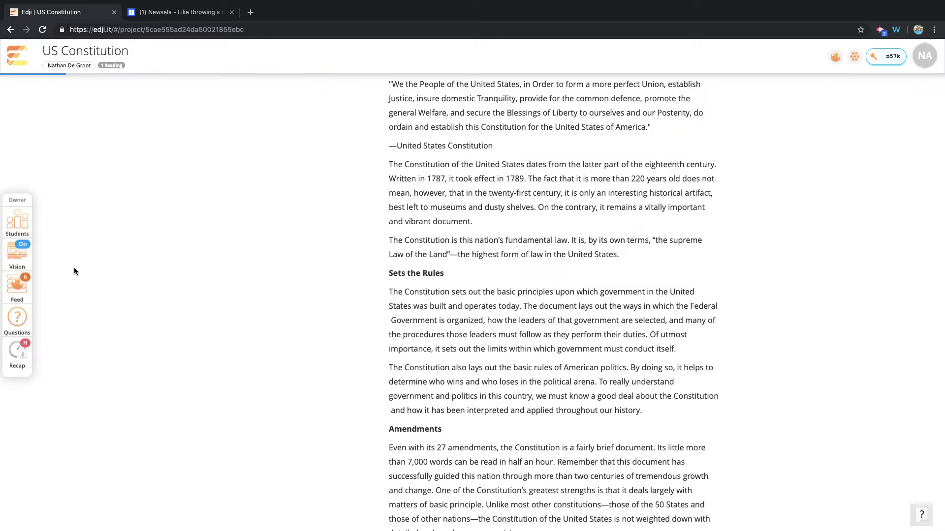
Step: Toggle Heat Vision off and on to compare the reading with and without highlights, leaving it on
{"action": "left_click", "coordinate": [22, 252]}
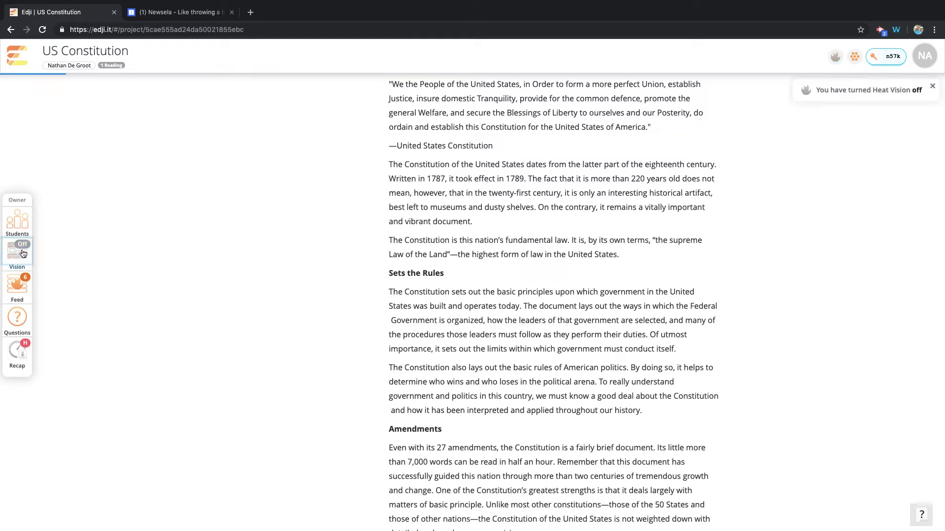
{"action": "left_click", "coordinate": [23, 254]}
{"action": "left_click", "coordinate": [23, 253]}
{"action": "left_click", "coordinate": [22, 249]}
{"action": "scroll", "coordinate": [316, 234], "scroll_direction": "up", "scroll_amount": 3}
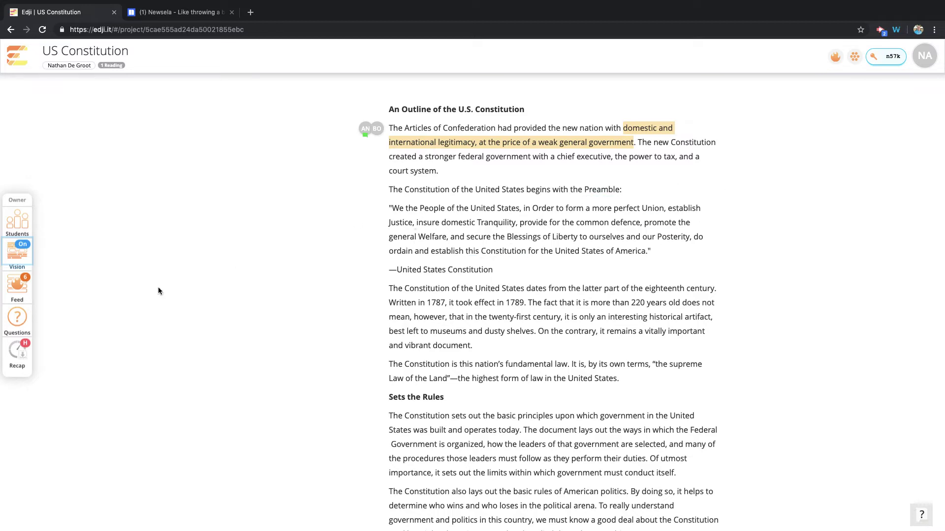
Step: Review all student comments on the US Constitution reading in the Fire Feed, and close the feed
{"action": "left_click", "coordinate": [18, 285]}
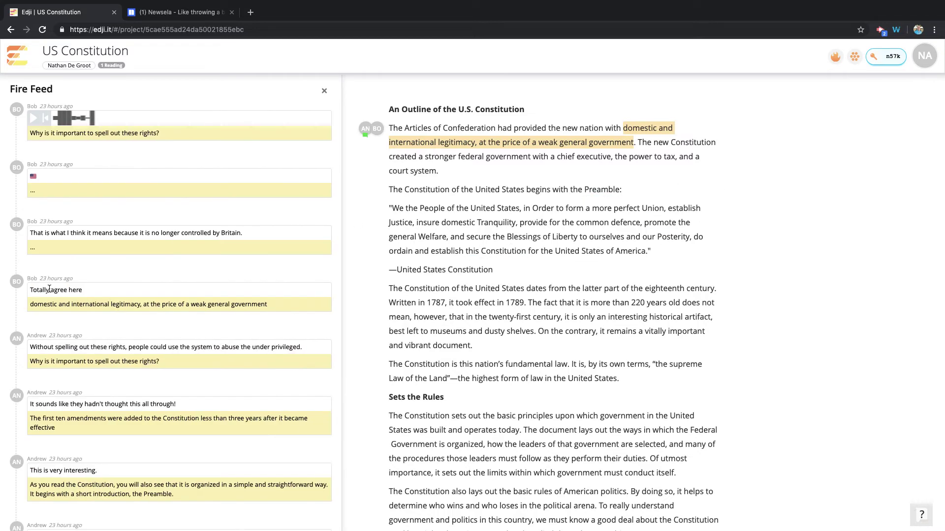
{"action": "scroll", "coordinate": [212, 177], "scroll_direction": "down", "scroll_amount": 2}
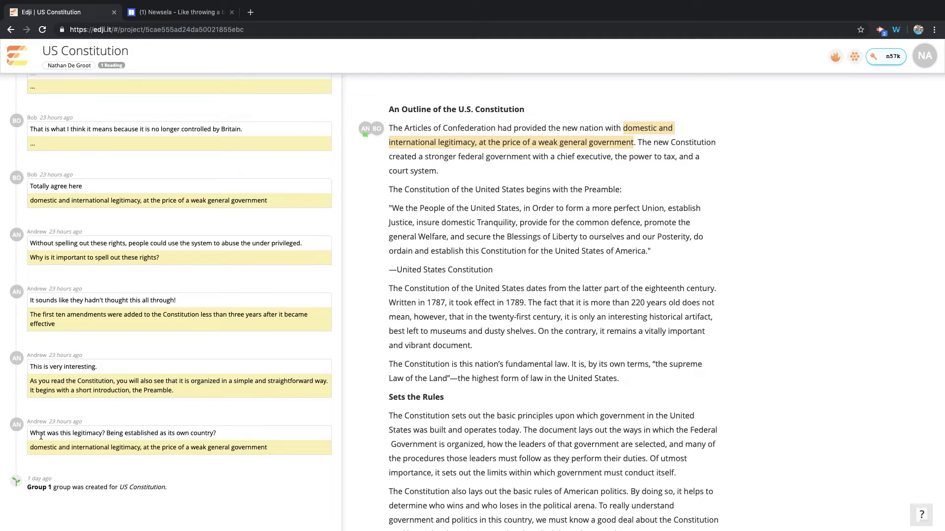
{"action": "scroll", "coordinate": [119, 226], "scroll_direction": "up", "scroll_amount": 4}
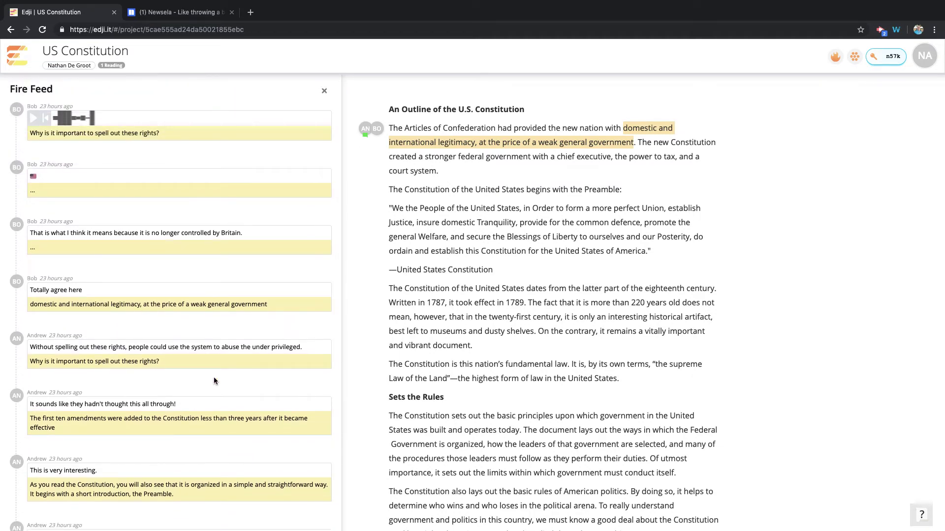
{"action": "scroll", "coordinate": [214, 381], "scroll_direction": "down", "scroll_amount": 3}
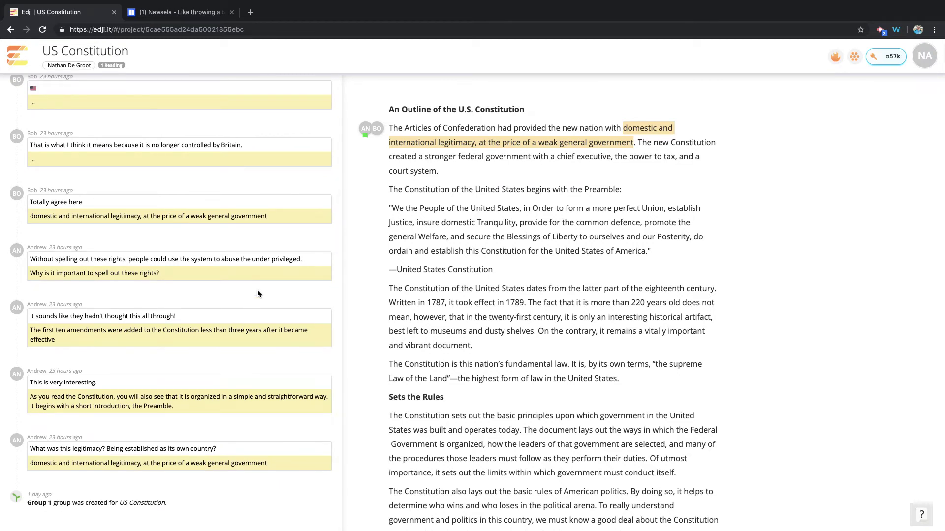
{"action": "scroll", "coordinate": [258, 294], "scroll_direction": "up", "scroll_amount": 3}
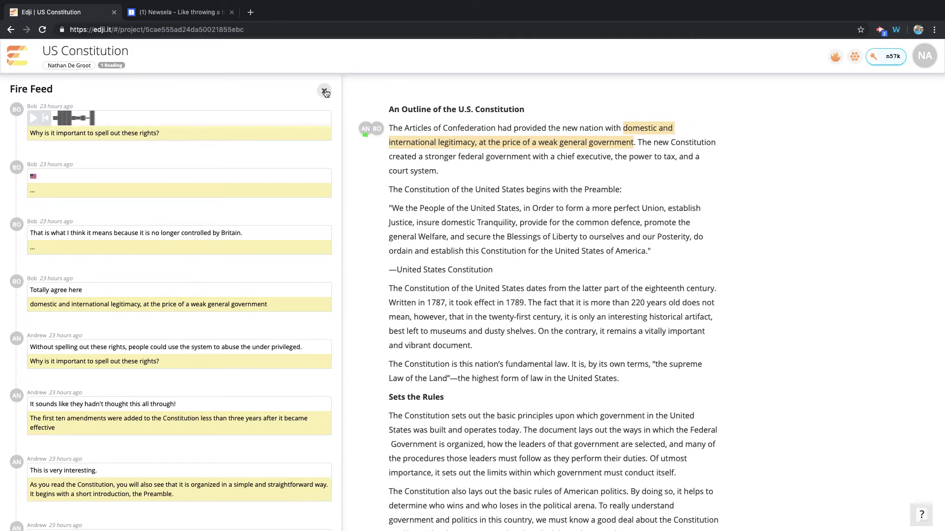
{"action": "left_click", "coordinate": [325, 91]}
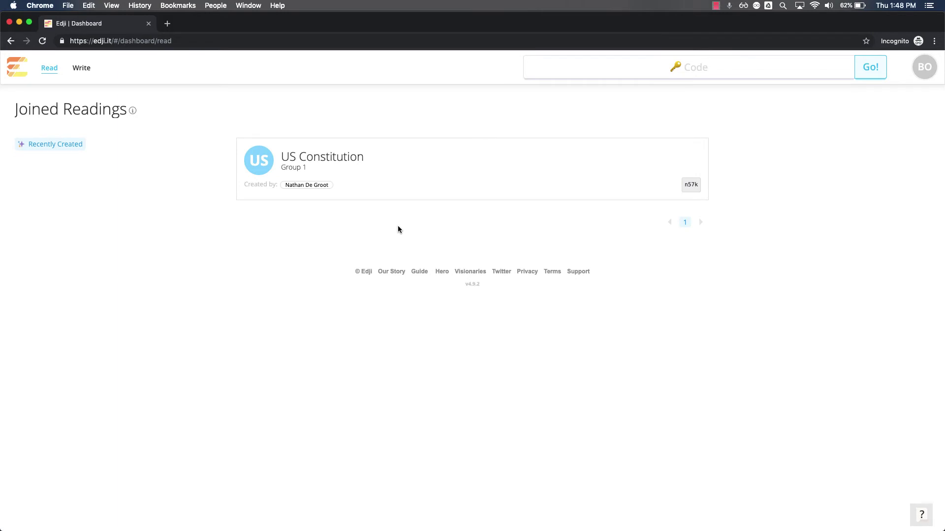
Step: Open the US Constitution reading and comment on "domestic and international legitimacy, at the price of a weak general government" with red angry-face and US-flag emojis
{"action": "left_click", "coordinate": [301, 161]}
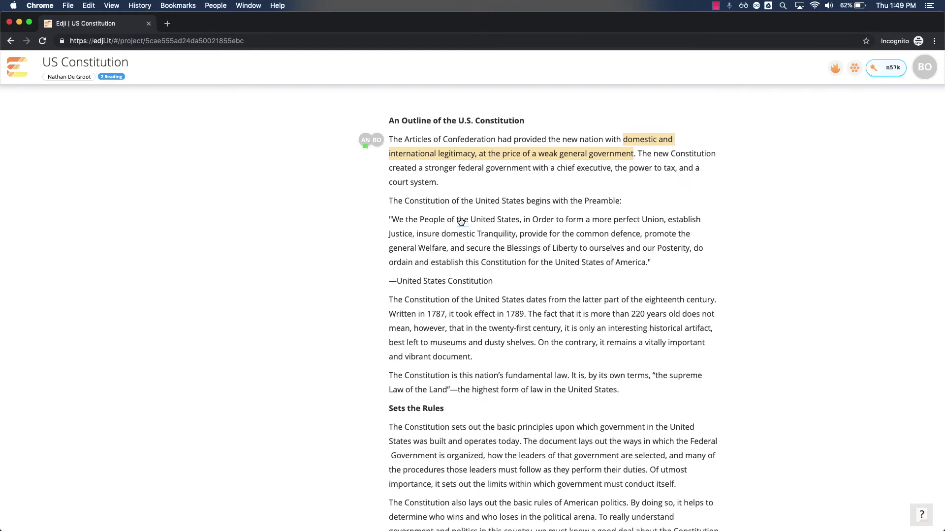
{"action": "left_click_drag", "start_coordinate": [622, 139], "coordinate": [635, 154]}
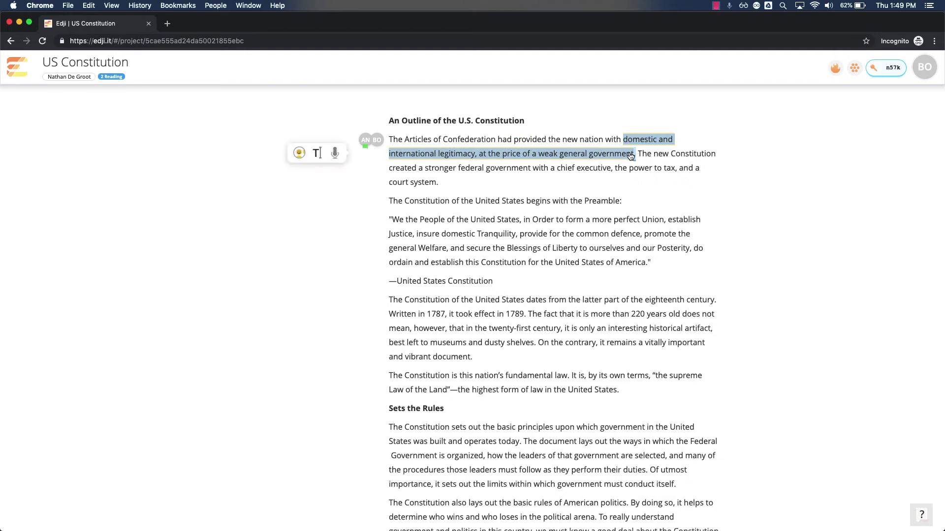
{"action": "left_click", "coordinate": [299, 153]}
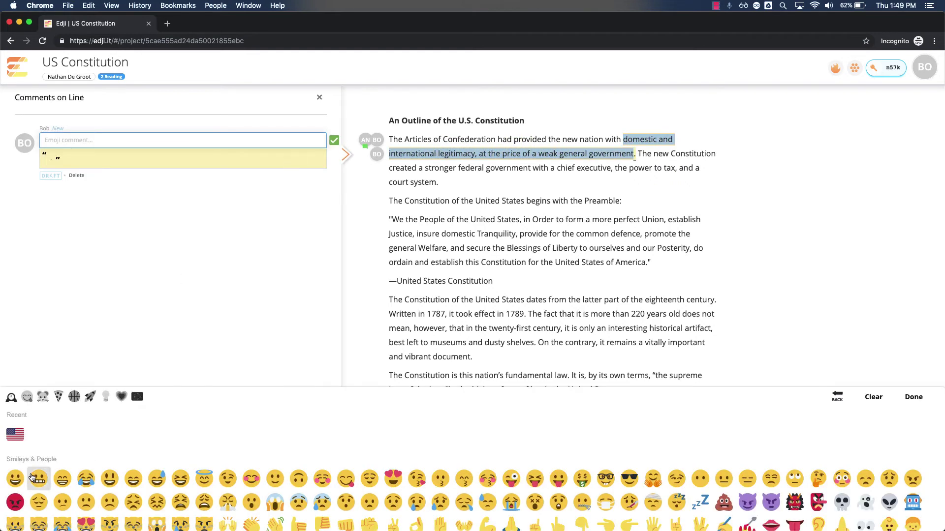
{"action": "left_click", "coordinate": [15, 502]}
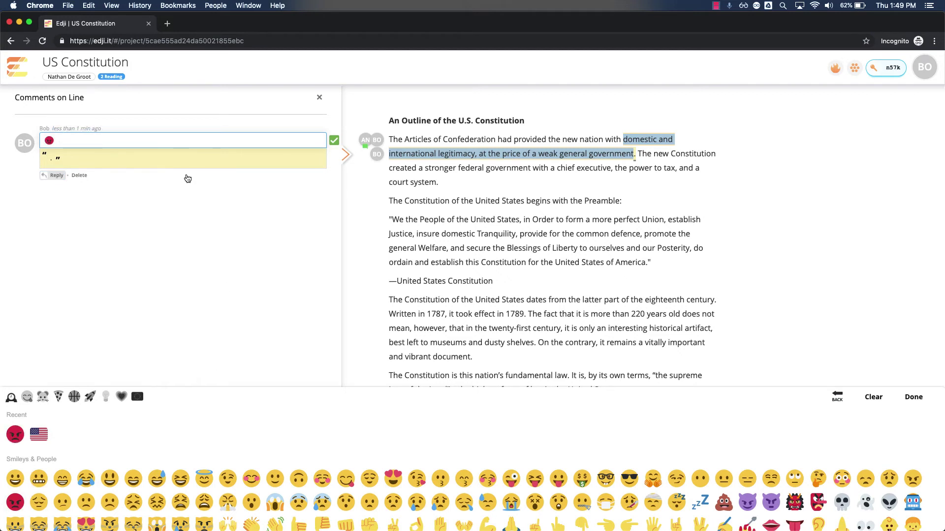
{"action": "left_click", "coordinate": [43, 440]}
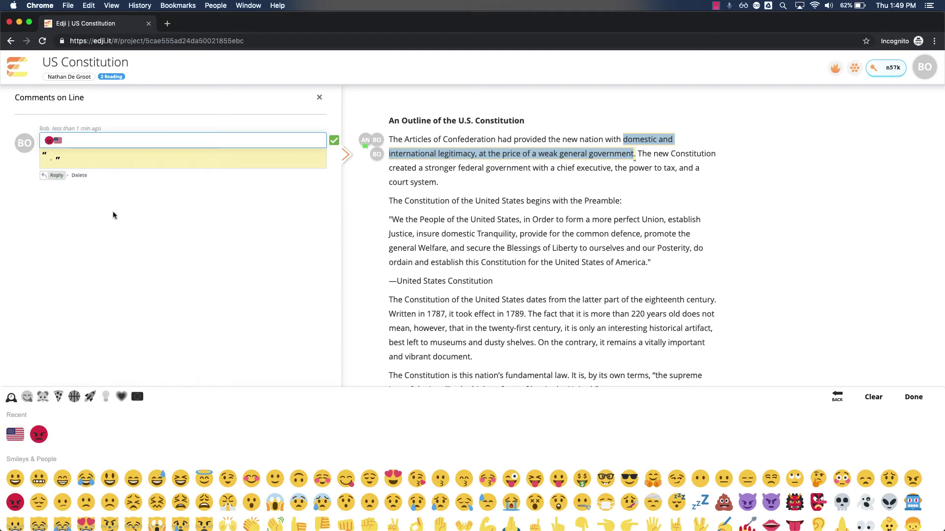
{"action": "left_click", "coordinate": [57, 178]}
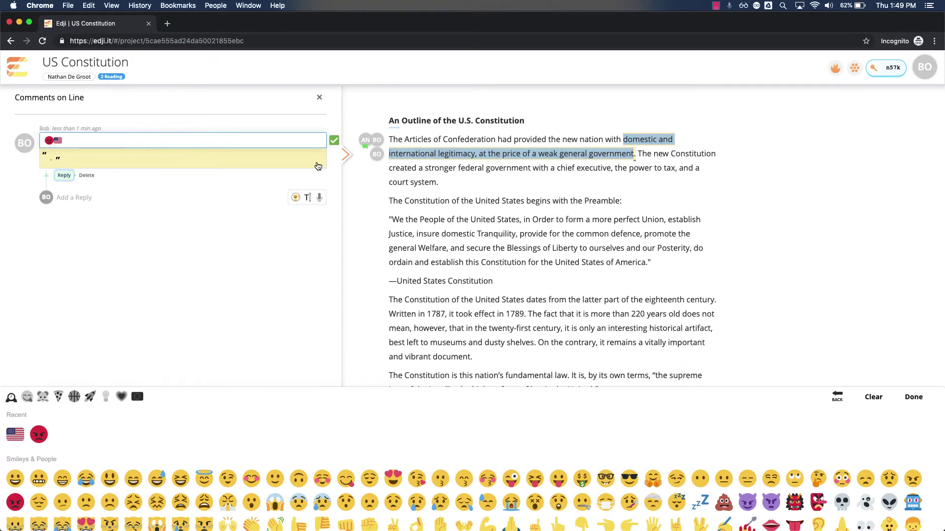
{"action": "left_click", "coordinate": [335, 143]}
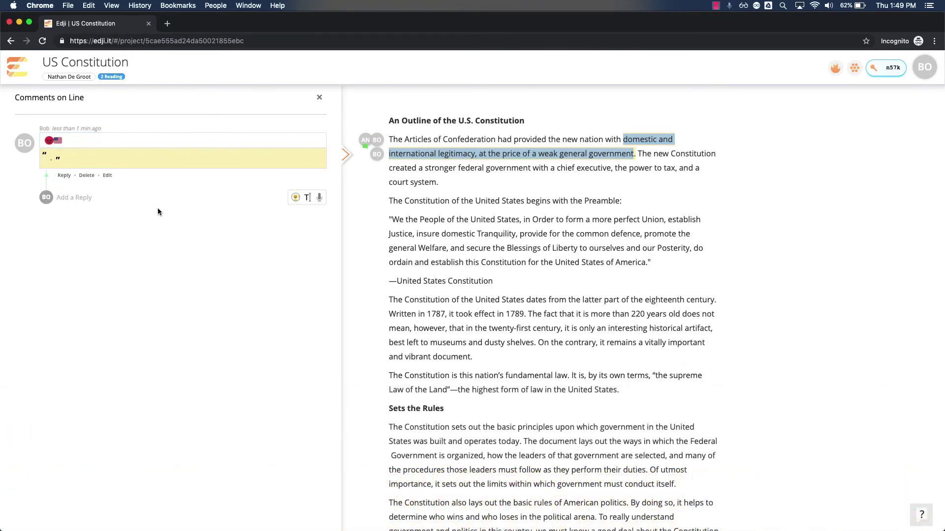
{"action": "left_click", "coordinate": [539, 196]}
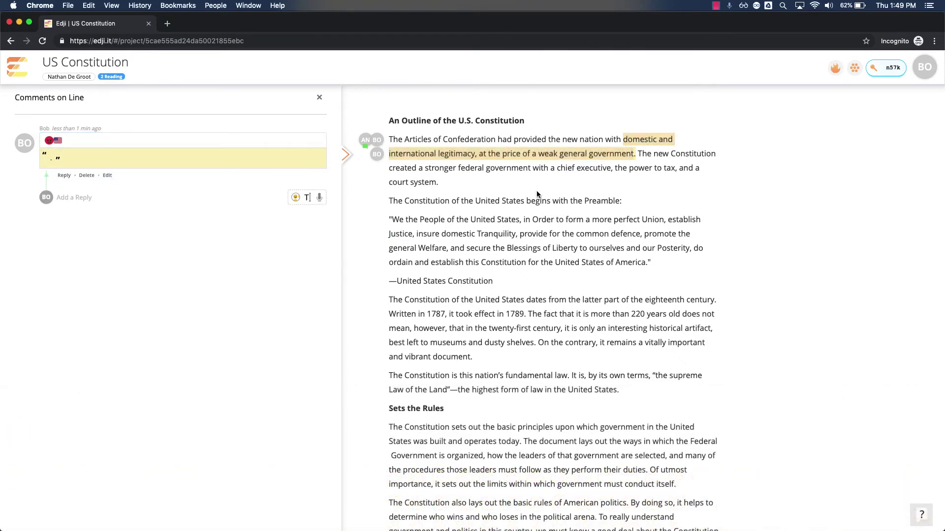
Step: Record an audio comment on the phrase "dates from the latter part of the eighteenth" in the reading
{"action": "scroll", "coordinate": [673, 321], "scroll_direction": "down", "scroll_amount": 2}
{"action": "scroll", "coordinate": [673, 321], "scroll_direction": "up", "scroll_amount": 1}
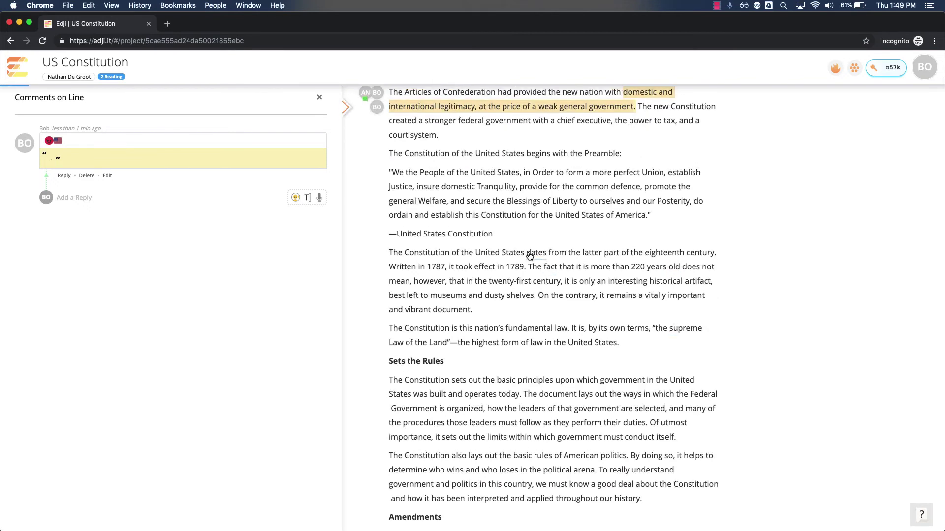
{"action": "left_click_drag", "start_coordinate": [525, 254], "coordinate": [685, 256]}
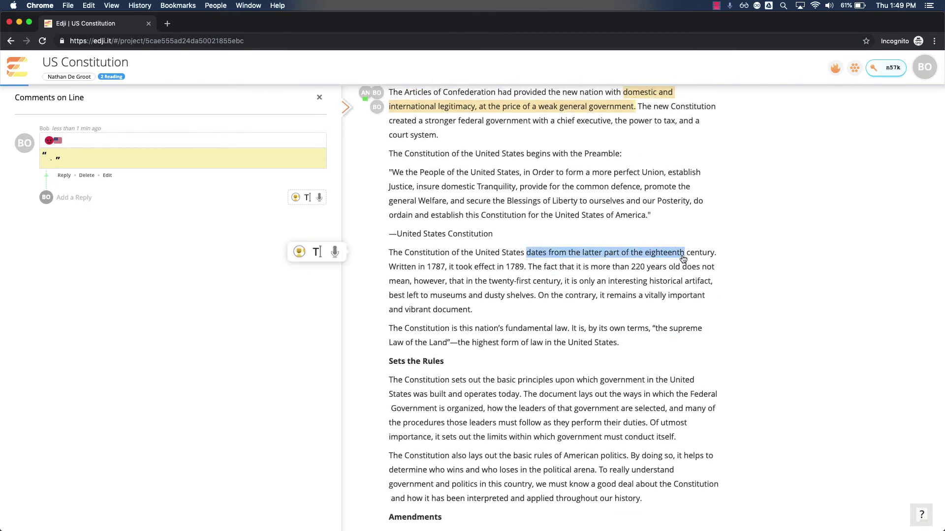
{"action": "left_click", "coordinate": [325, 255]}
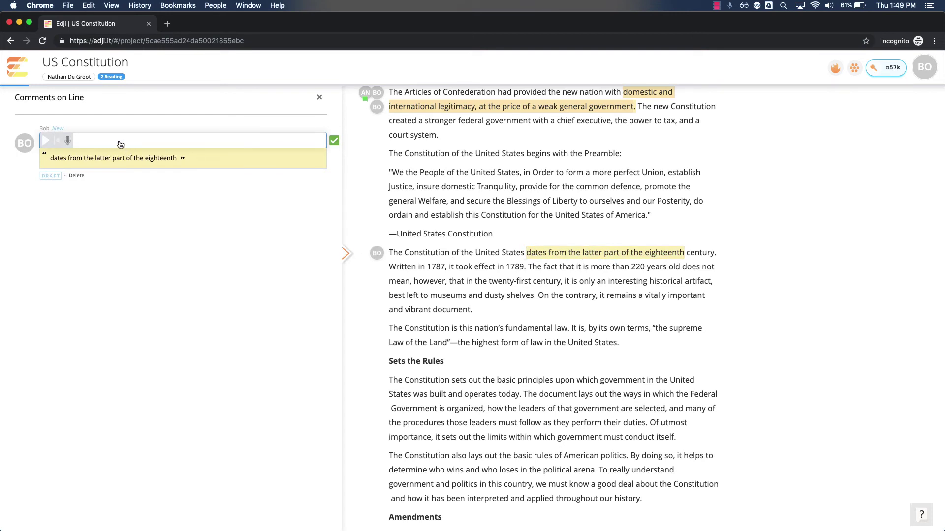
{"action": "left_click", "coordinate": [70, 141]}
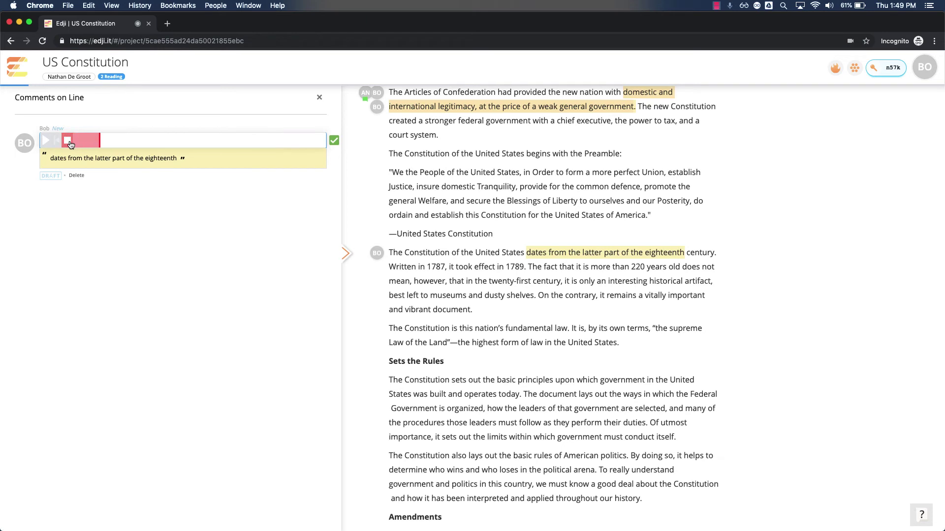
{"action": "left_click", "coordinate": [69, 143]}
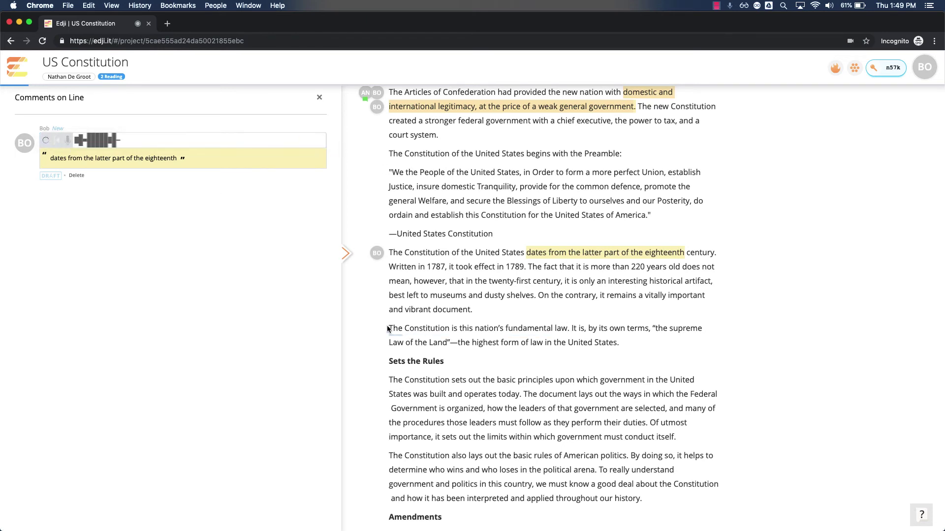
Step: Add the text comment "This is interesting." to the passage from "Constitution is this nation's fundamental law" through "the highest"
{"action": "left_click_drag", "start_coordinate": [389, 328], "coordinate": [625, 347]}
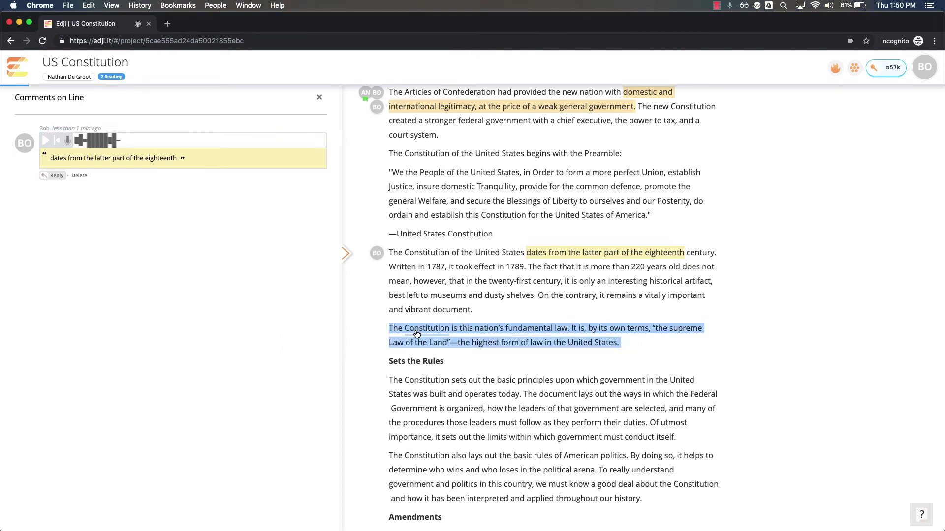
{"action": "left_click", "coordinate": [424, 333]}
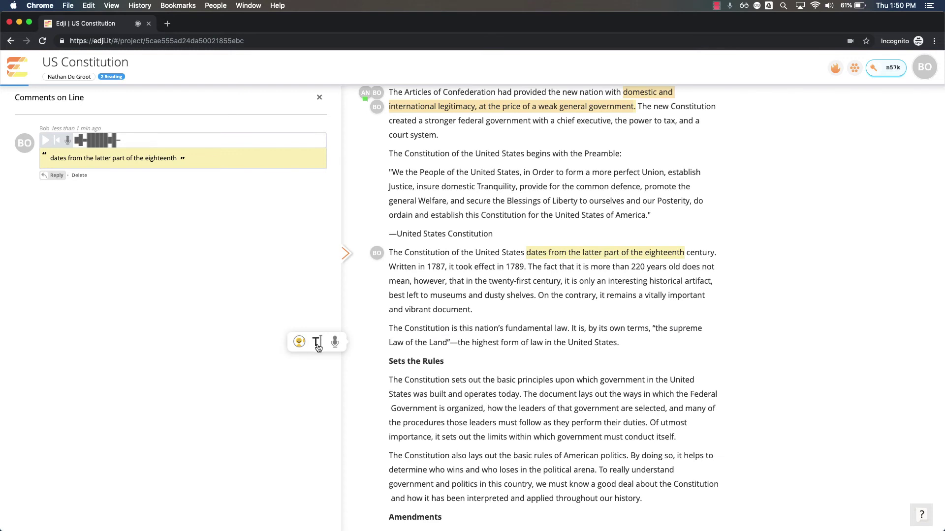
{"action": "left_click_drag", "start_coordinate": [388, 330], "coordinate": [619, 344]}
{"action": "left_click", "coordinate": [422, 337]}
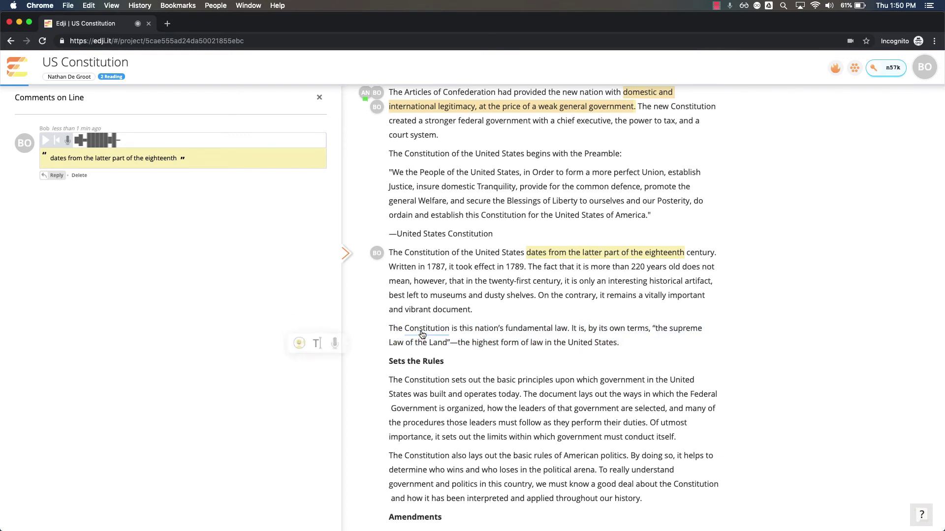
{"action": "left_click_drag", "start_coordinate": [415, 330], "coordinate": [492, 349]}
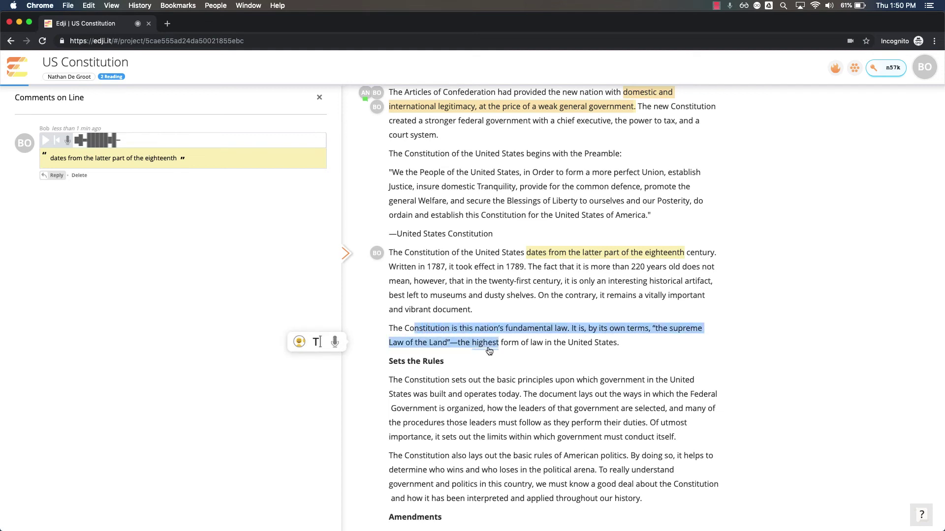
{"action": "left_click", "coordinate": [317, 342]}
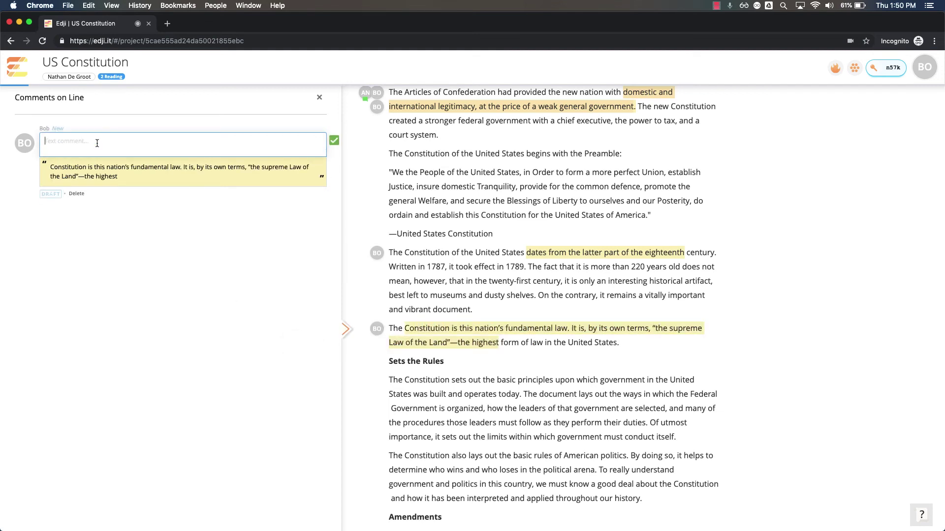
{"action": "type", "text": "This is interesting."}
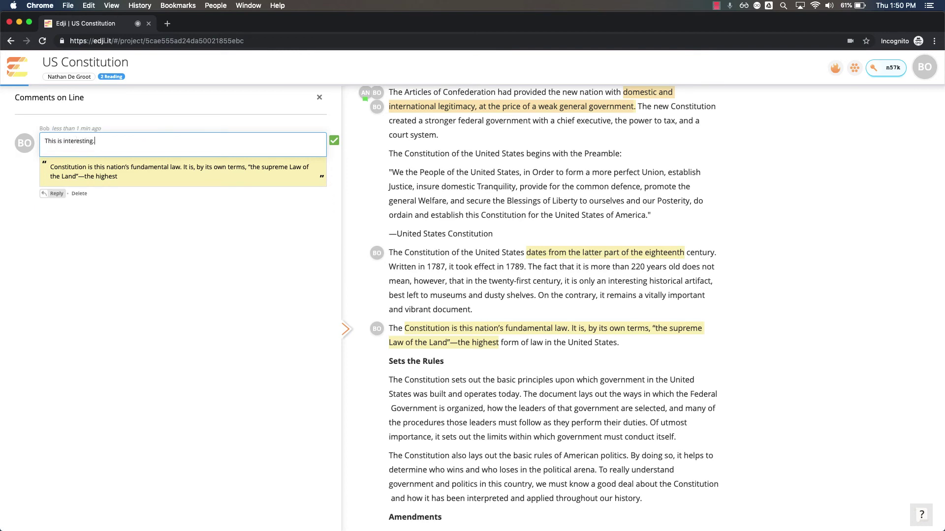
{"action": "left_click", "coordinate": [334, 141]}
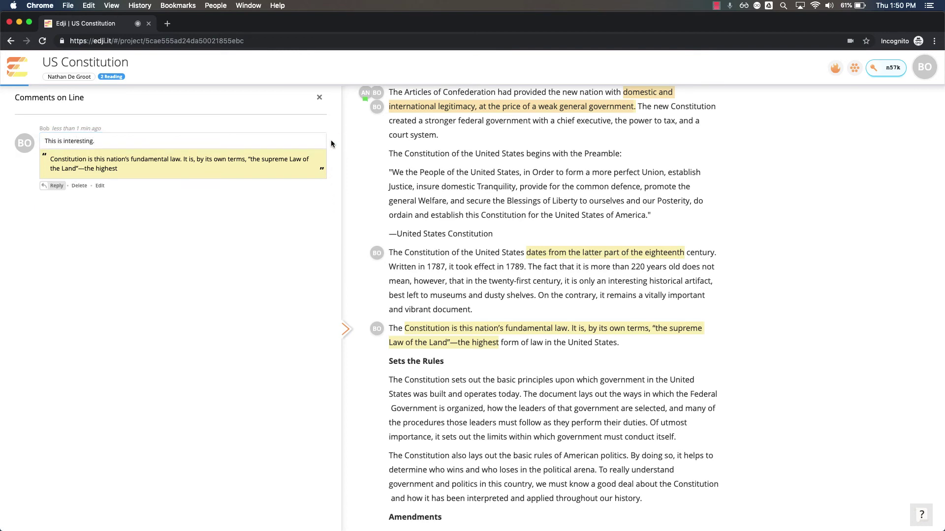
Step: Reply to the first comment: "I think you are correct, [classmate's name]. It is finally its own country, but it doesn't have the support of a strong government."
{"action": "scroll", "coordinate": [370, 165], "scroll_direction": "up", "scroll_amount": 2}
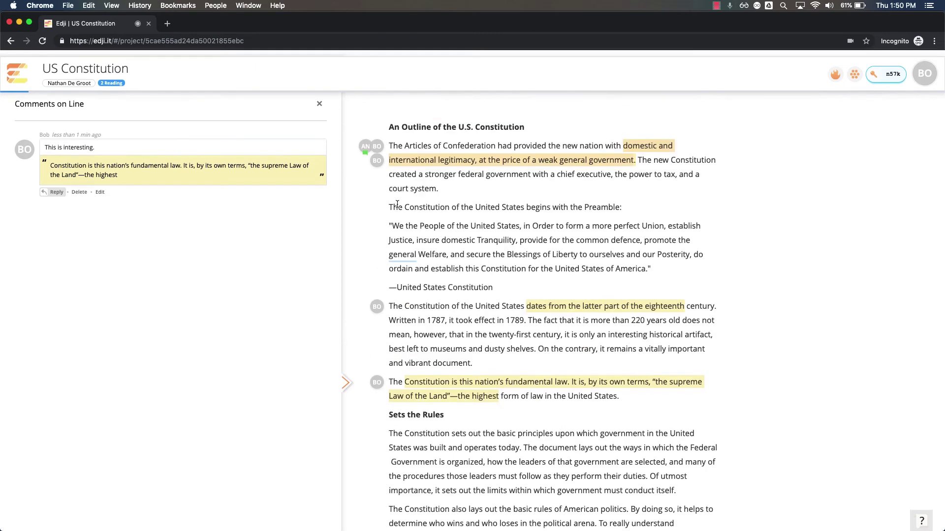
{"action": "left_click", "coordinate": [365, 140]}
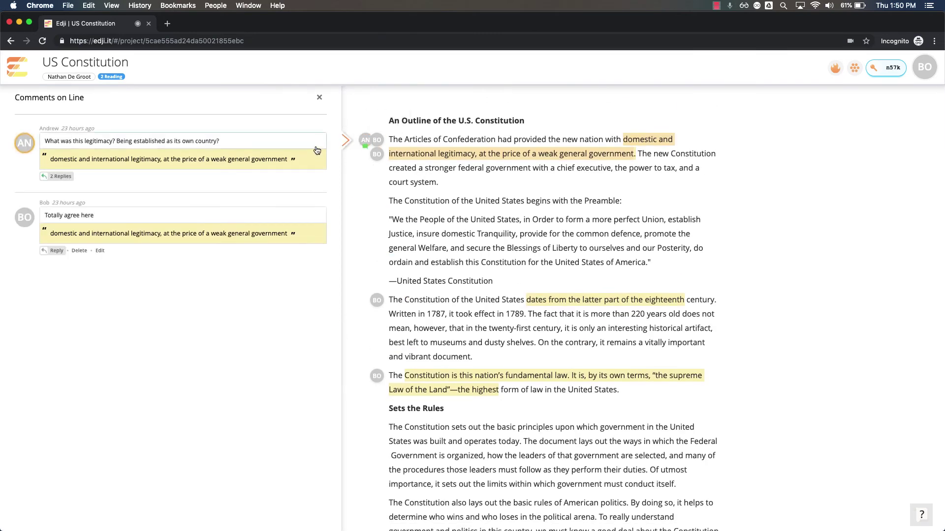
{"action": "left_click", "coordinate": [61, 178]}
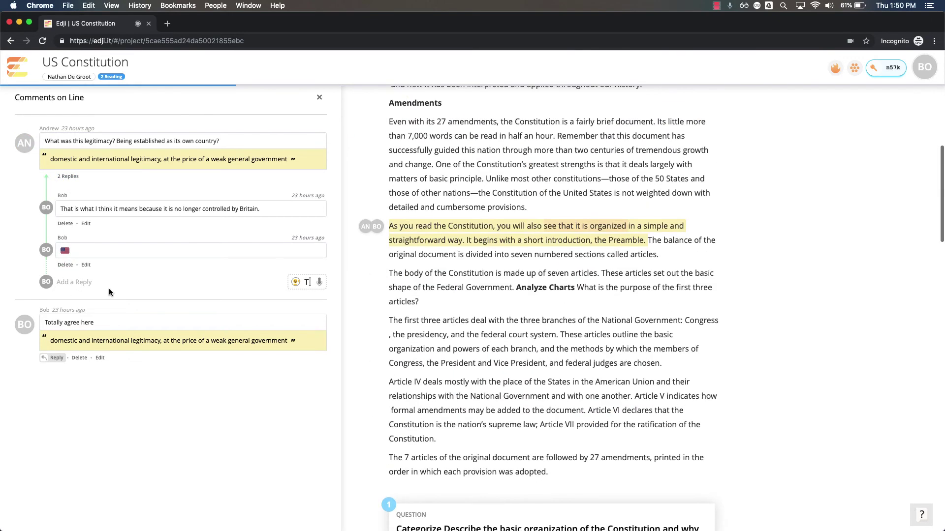
{"action": "left_click", "coordinate": [307, 282]}
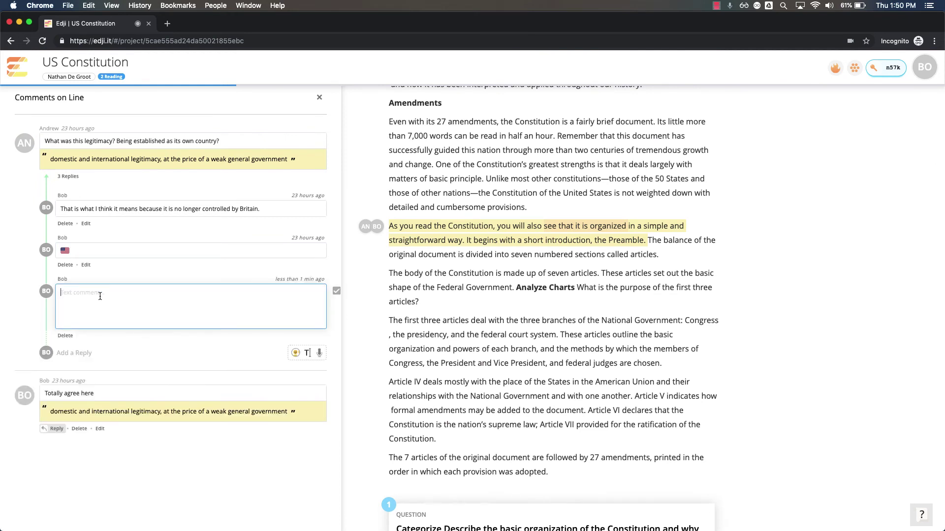
{"action": "type", "text": "I think you are correct, Andrew. It"}
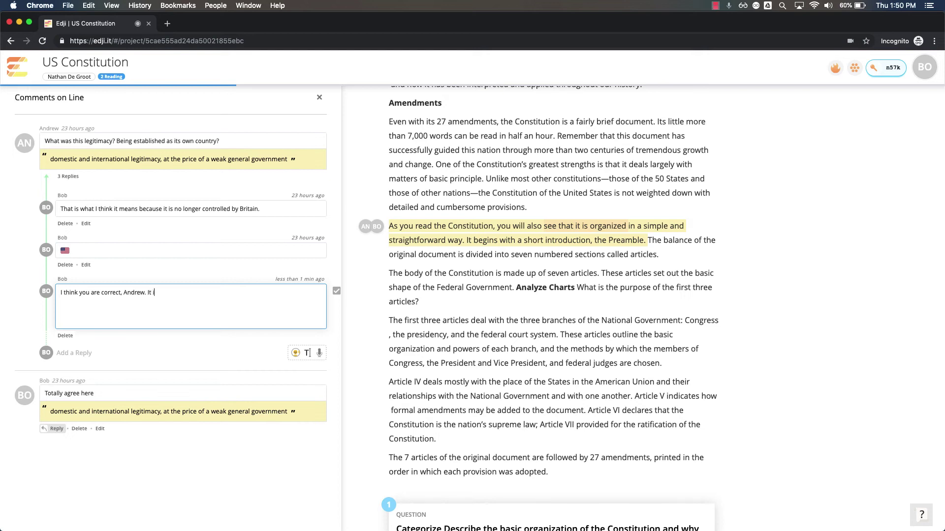
{"action": "type", "text": " is finally its own country, but it doesn't have the support o"}
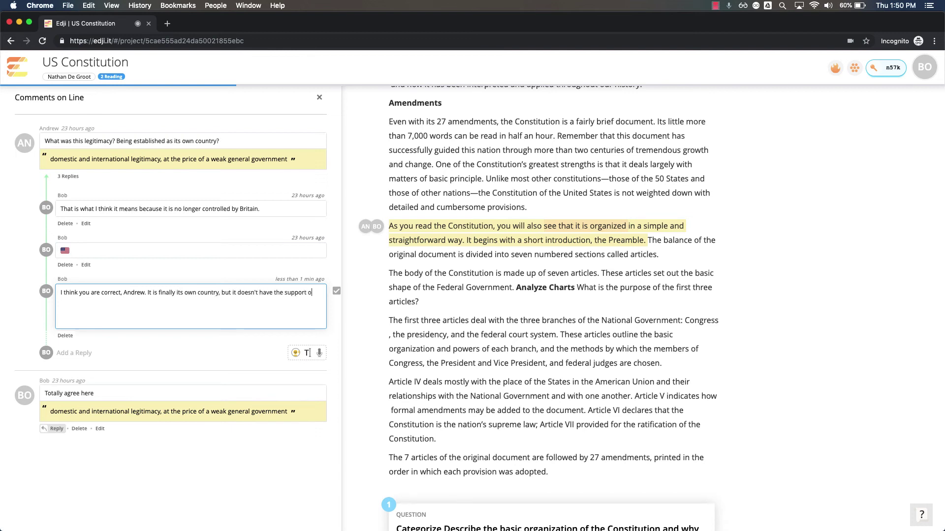
{"action": "type", "text": "f a strong government."}
{"action": "left_click", "coordinate": [337, 291]}
Step: Answer question 1 about the basic organization of the Constitution with the heart-eyes emoji
{"action": "scroll", "coordinate": [437, 363], "scroll_direction": "down", "scroll_amount": 3}
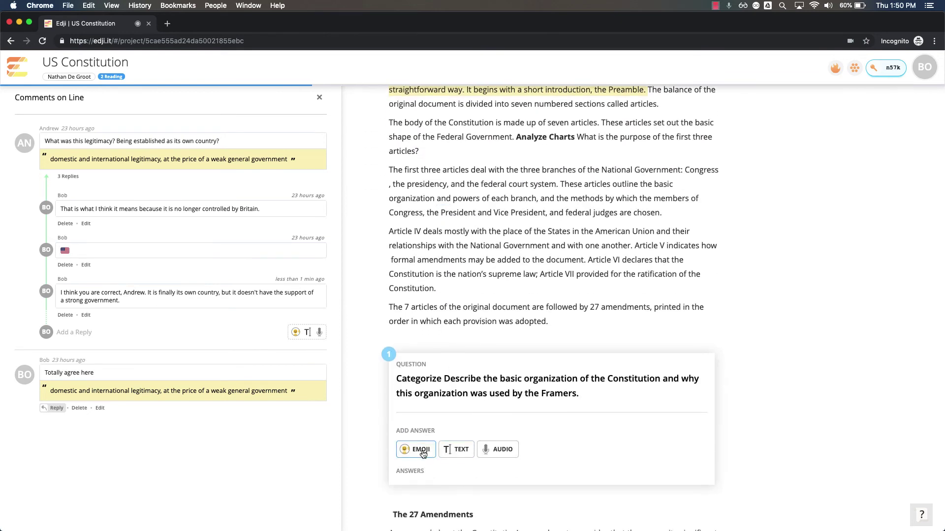
{"action": "left_click", "coordinate": [423, 450]}
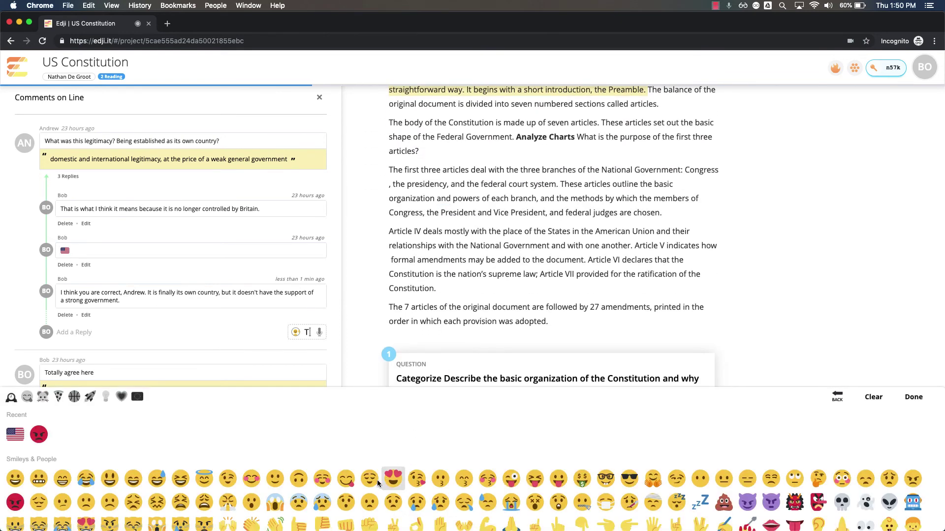
{"action": "left_click", "coordinate": [393, 479]}
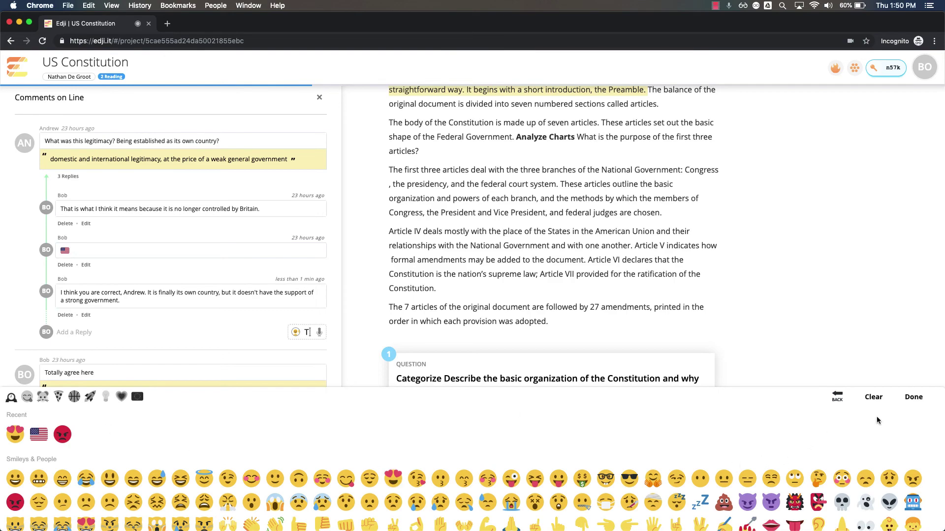
{"action": "left_click", "coordinate": [908, 398]}
{"action": "scroll", "coordinate": [571, 419], "scroll_direction": "down", "scroll_amount": 2}
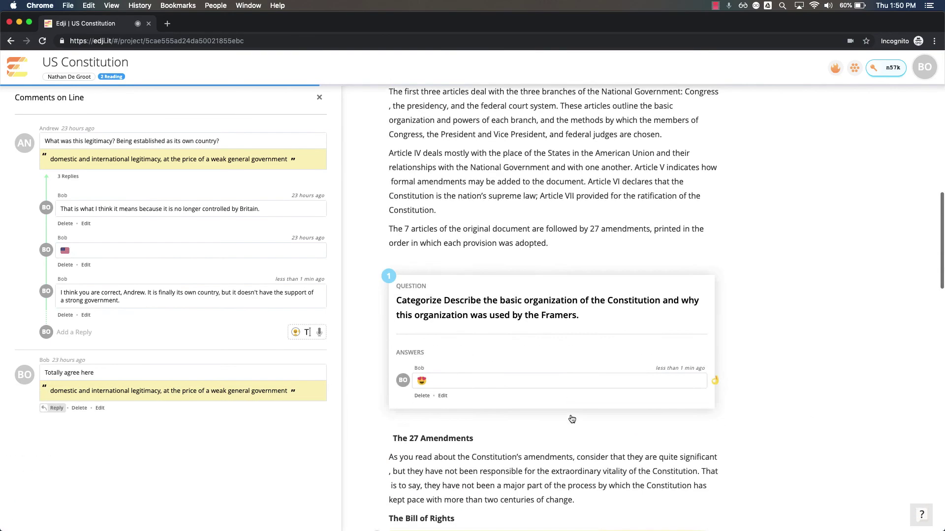
Step: Check the answer options of question 2 on the 12th Amendment and close the line comments
{"action": "scroll", "coordinate": [572, 420], "scroll_direction": "down", "scroll_amount": 20}
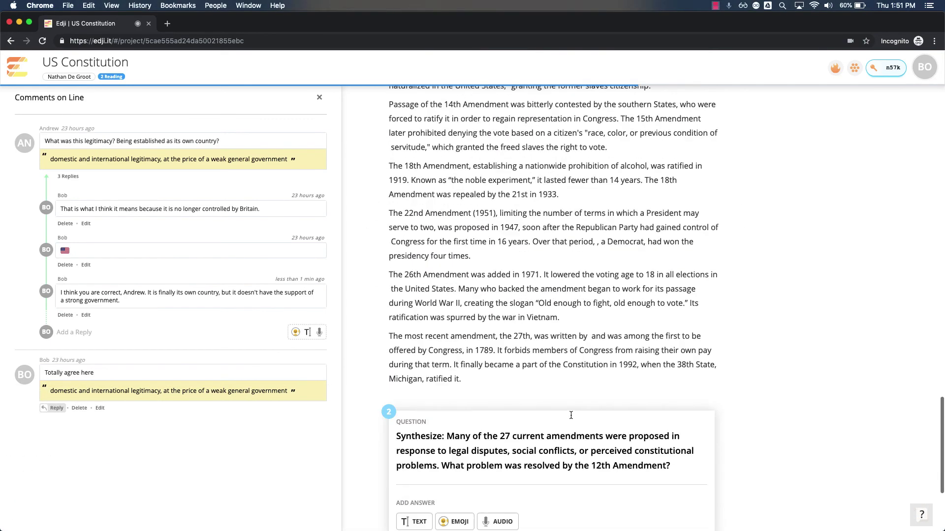
{"action": "scroll", "coordinate": [571, 415], "scroll_direction": "down", "scroll_amount": 4}
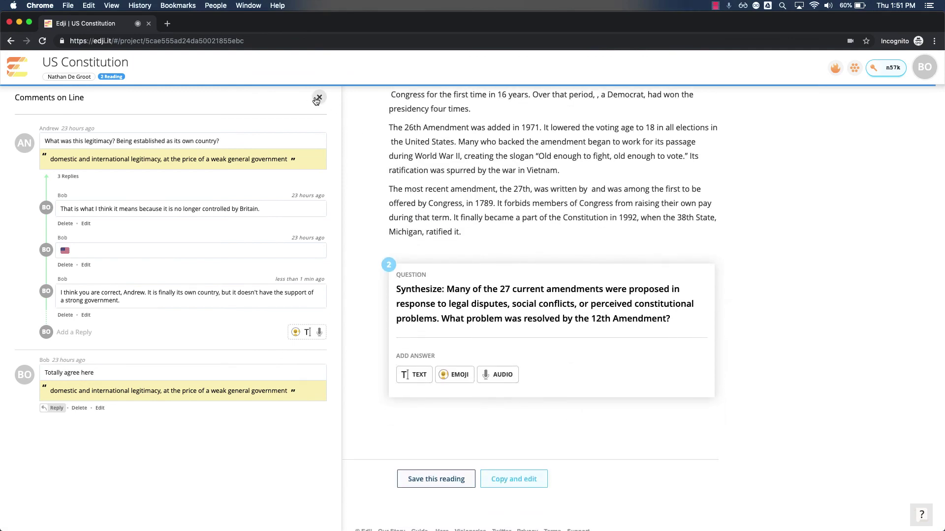
{"action": "left_click", "coordinate": [318, 99]}
{"action": "scroll", "coordinate": [449, 280], "scroll_direction": "up", "scroll_amount": 20}
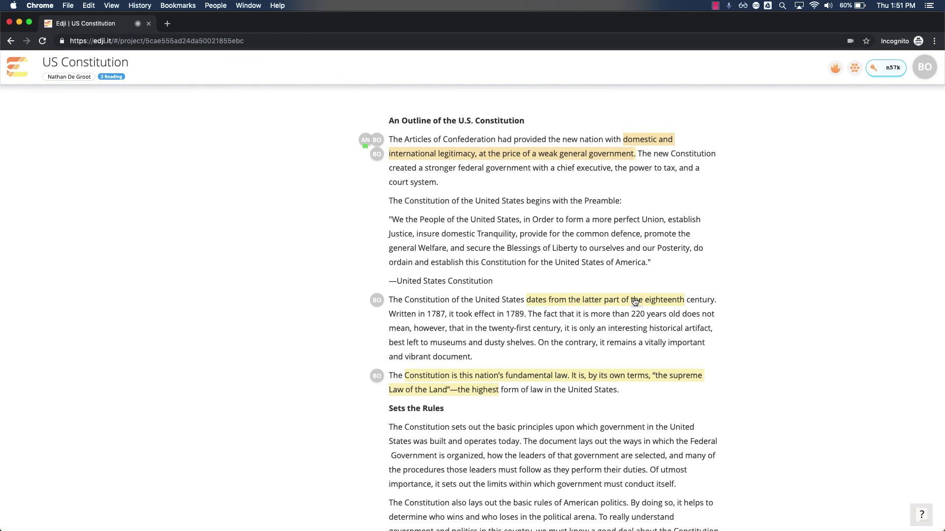
{"action": "scroll", "coordinate": [615, 399], "scroll_direction": "down", "scroll_amount": 10}
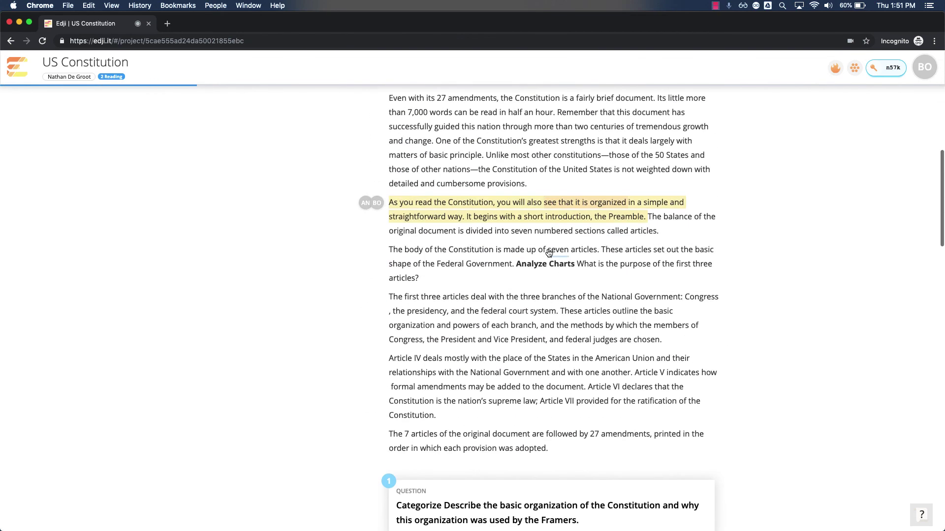
{"action": "scroll", "coordinate": [475, 138], "scroll_direction": "up", "scroll_amount": 3}
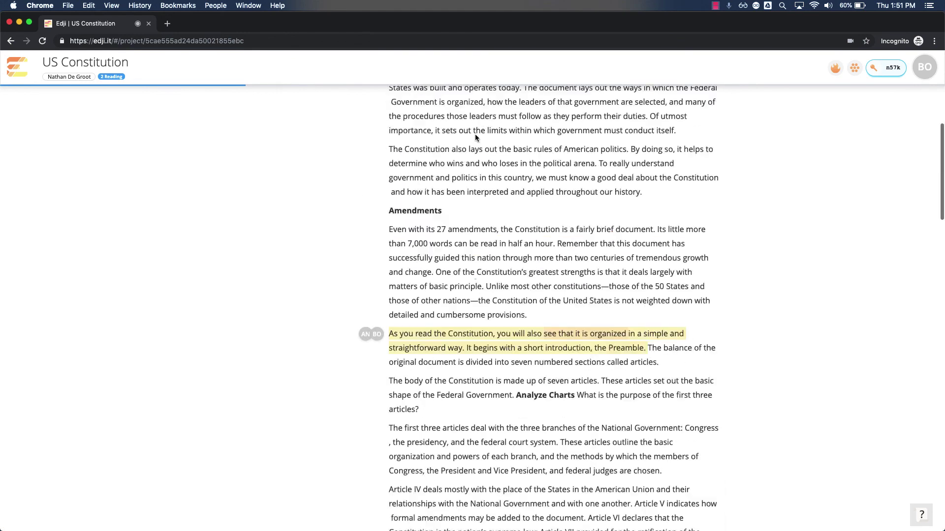
{"action": "scroll", "coordinate": [475, 138], "scroll_direction": "up", "scroll_amount": 8}
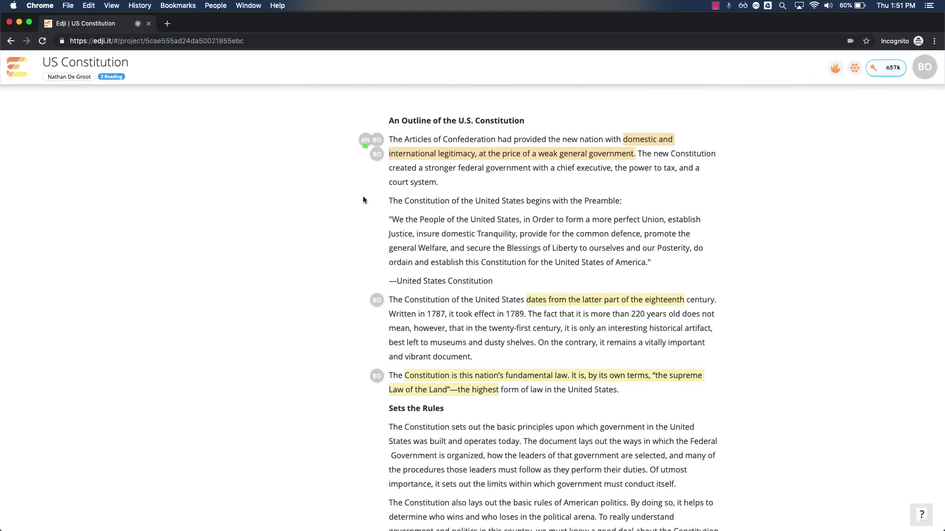